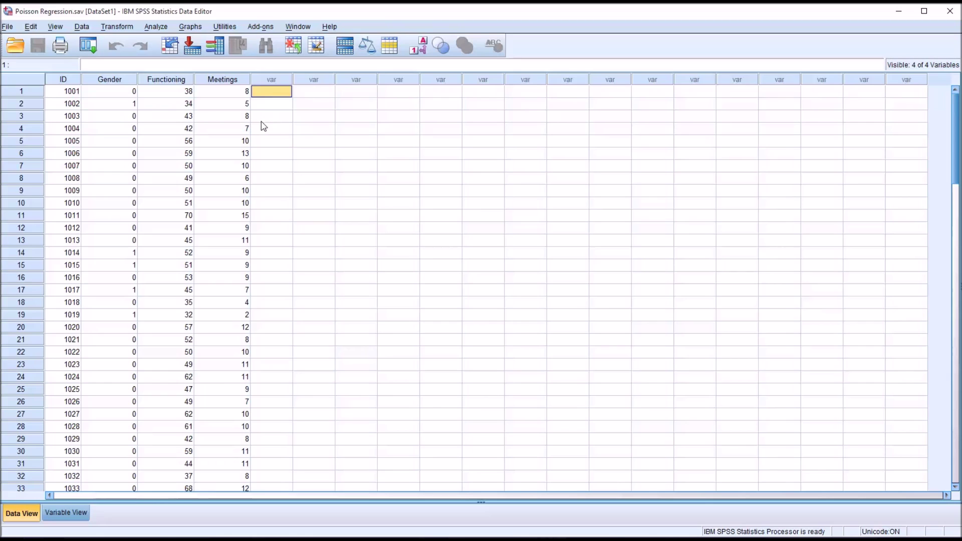
Inspect the Gender, Functioning and Meetings columns in the data sheet.
click(115, 81)
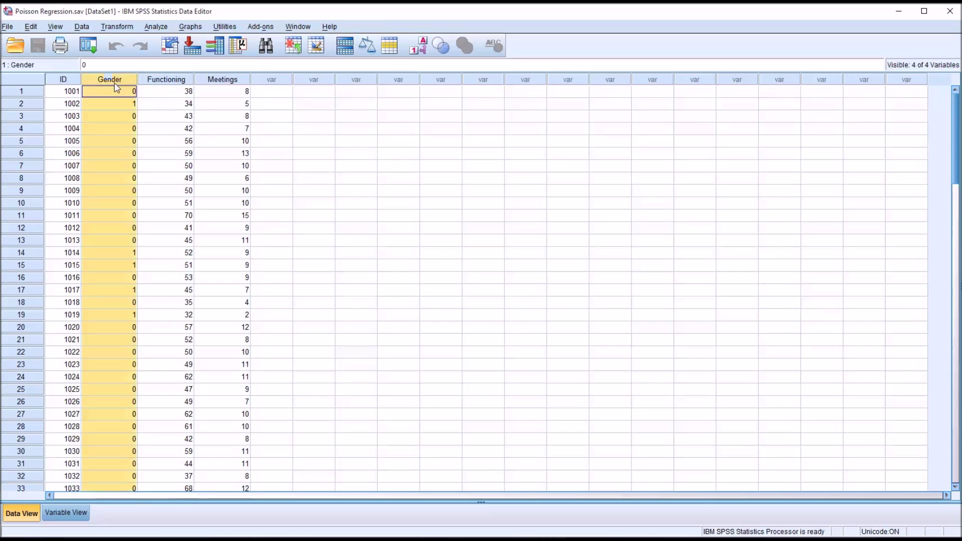
click(162, 82)
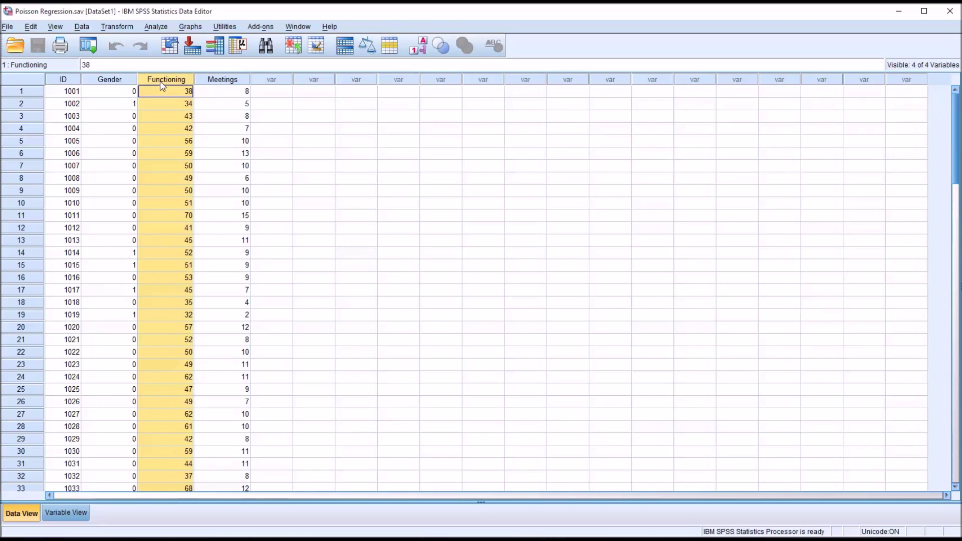
click(221, 82)
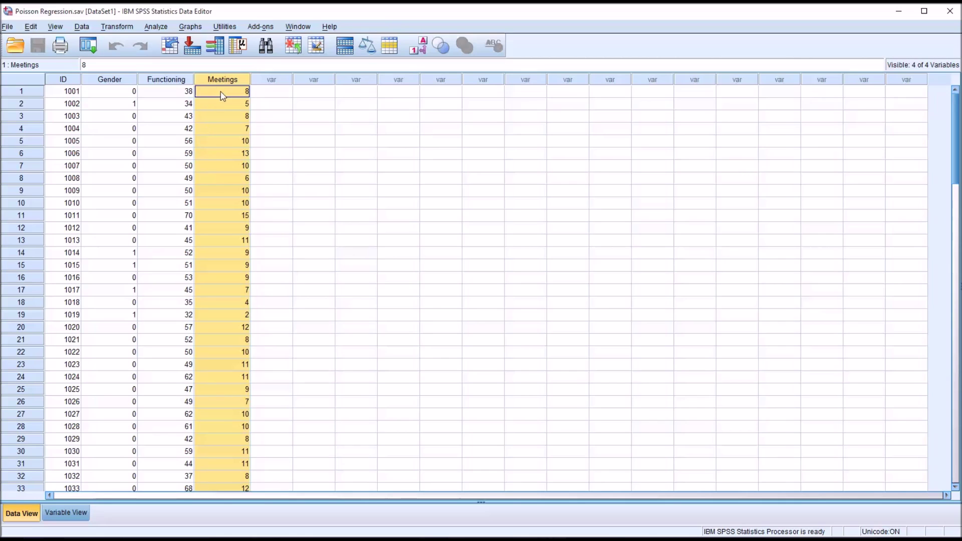
click(113, 80)
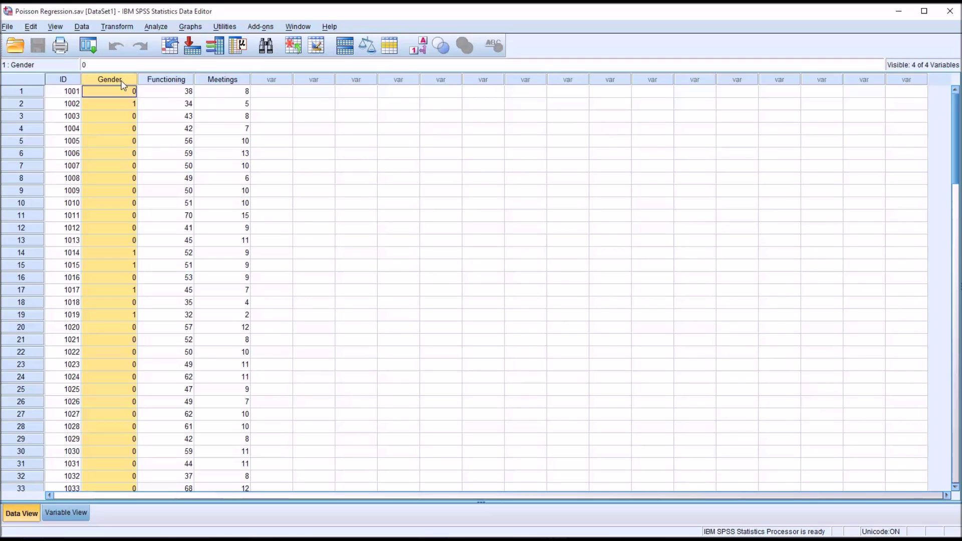
click(167, 81)
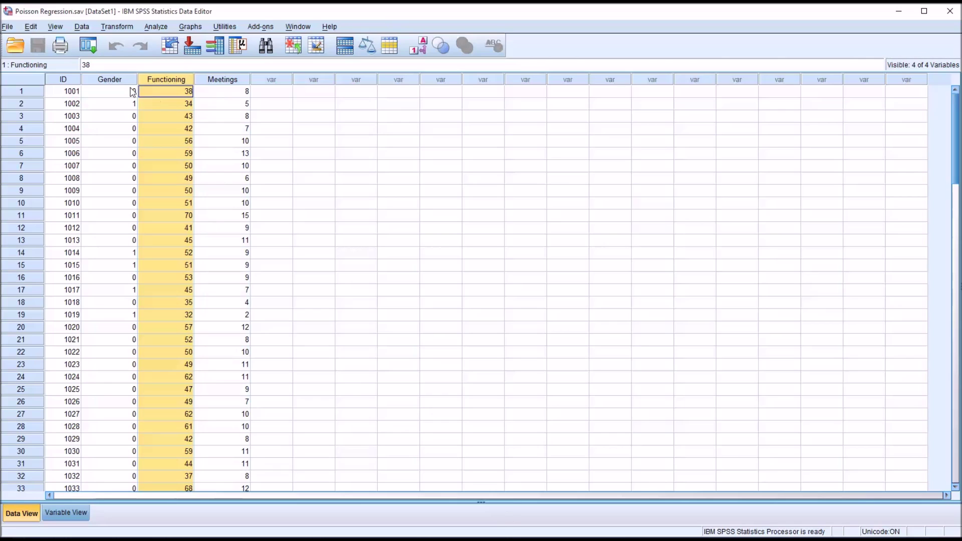
click(106, 81)
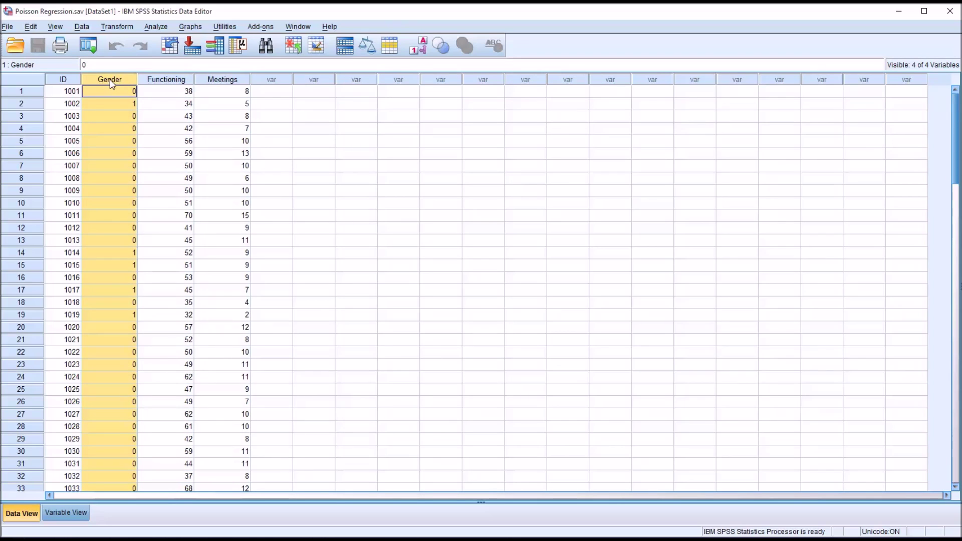
click(167, 83)
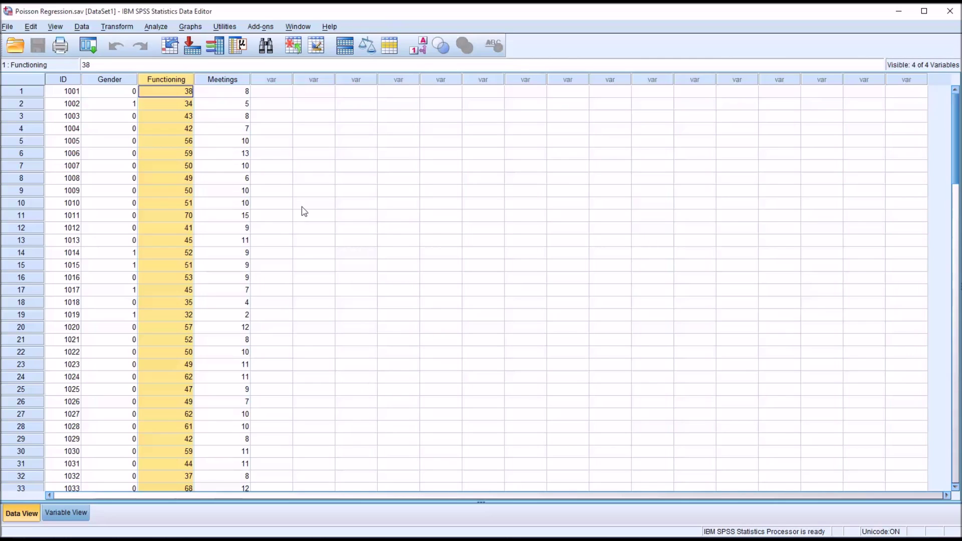
click(273, 93)
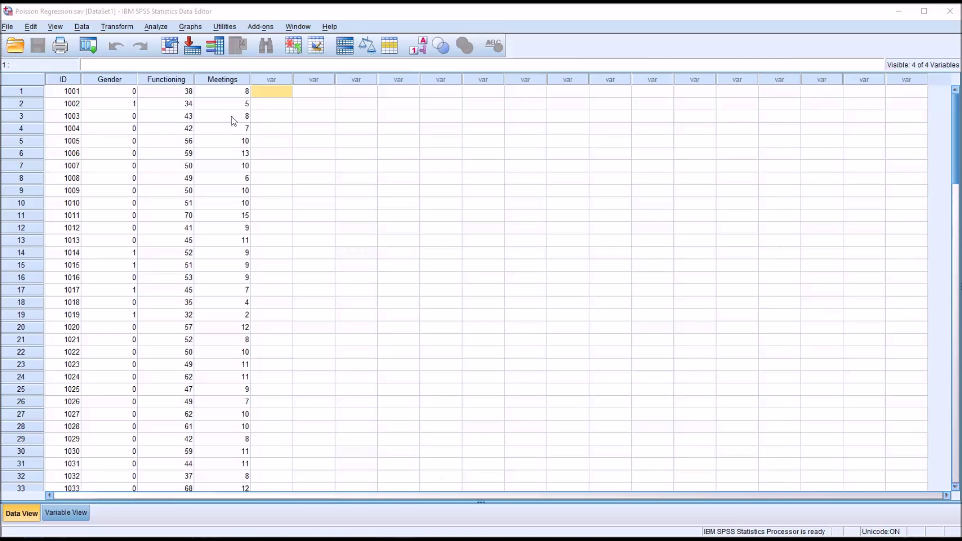
click(223, 80)
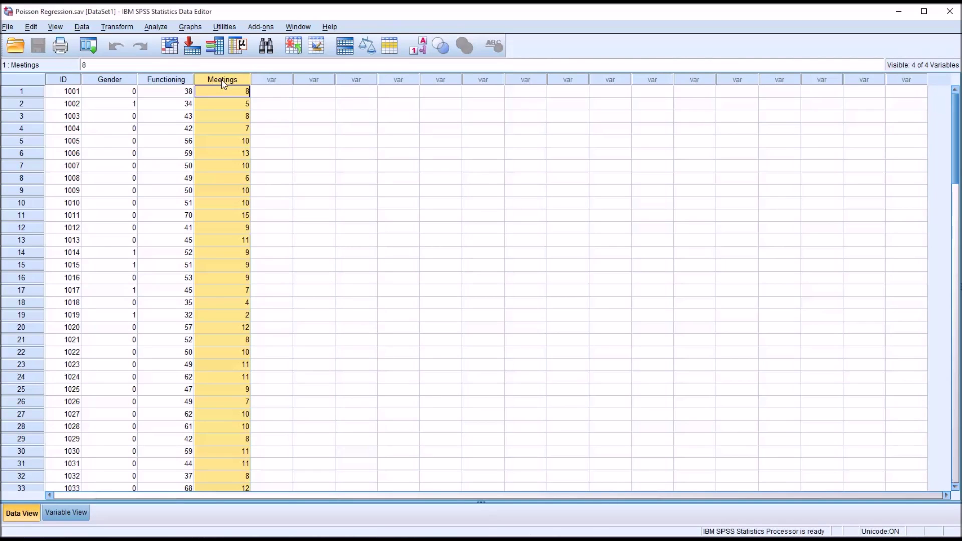
click(268, 93)
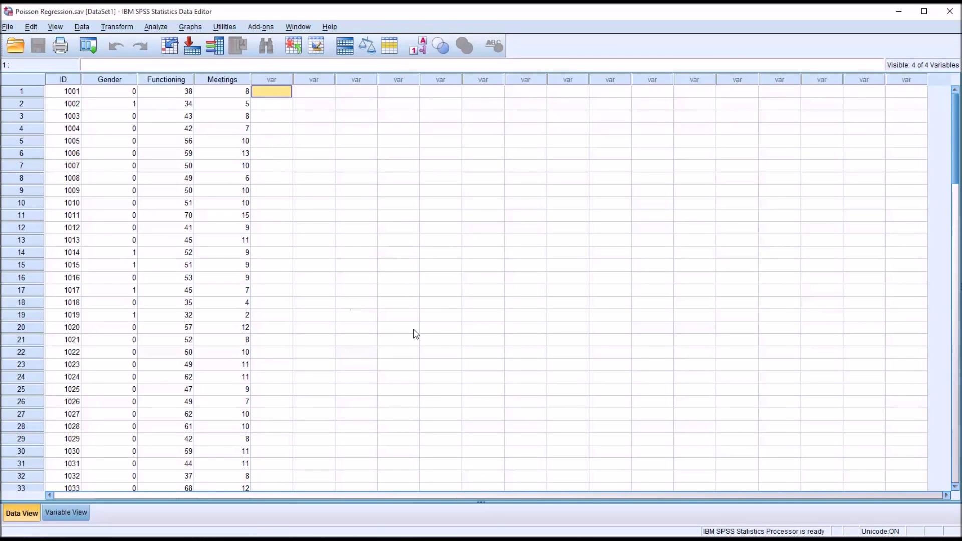
click(233, 82)
click(262, 95)
Run a 1-Sample K-S test of Meetings against Poisson instead of Normal, with descriptives.
click(155, 27)
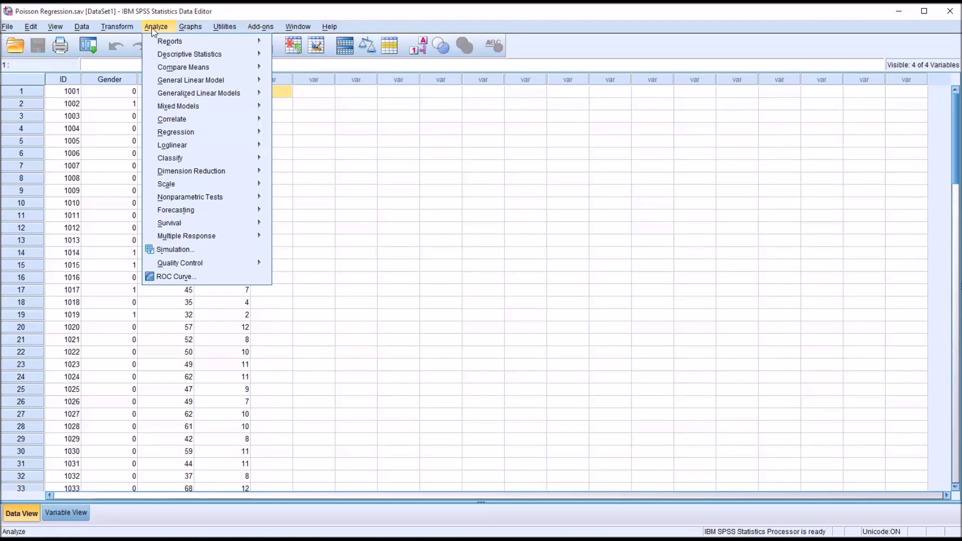
mouse_move(203, 200)
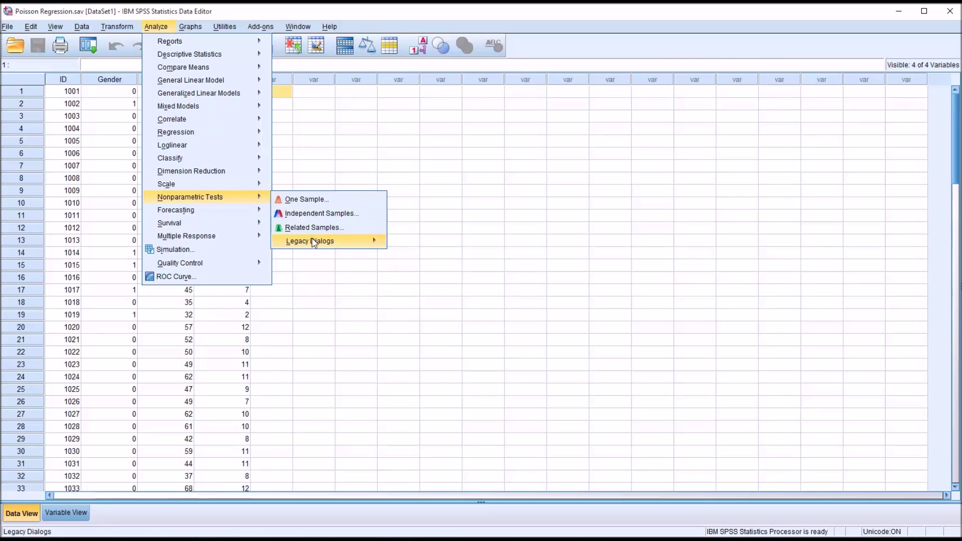
mouse_move(313, 243)
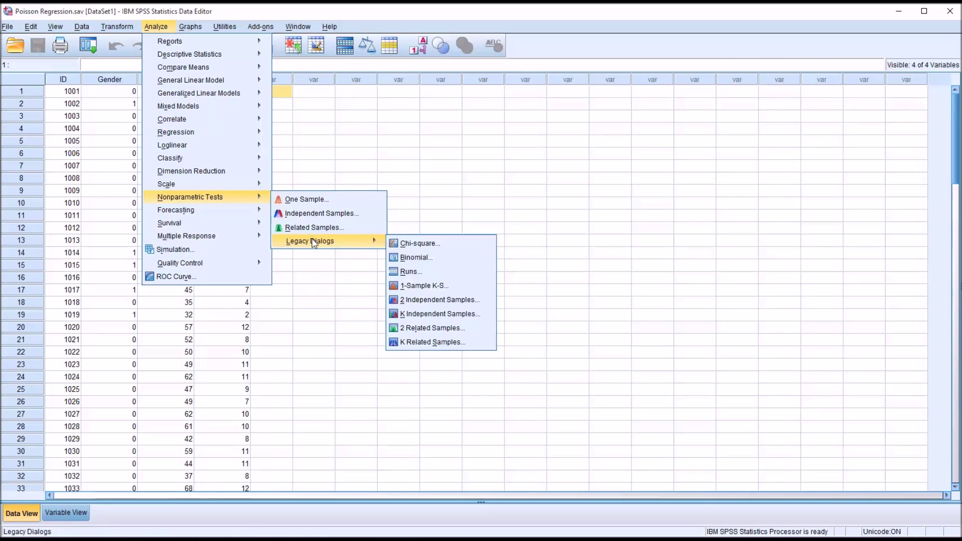
click(420, 288)
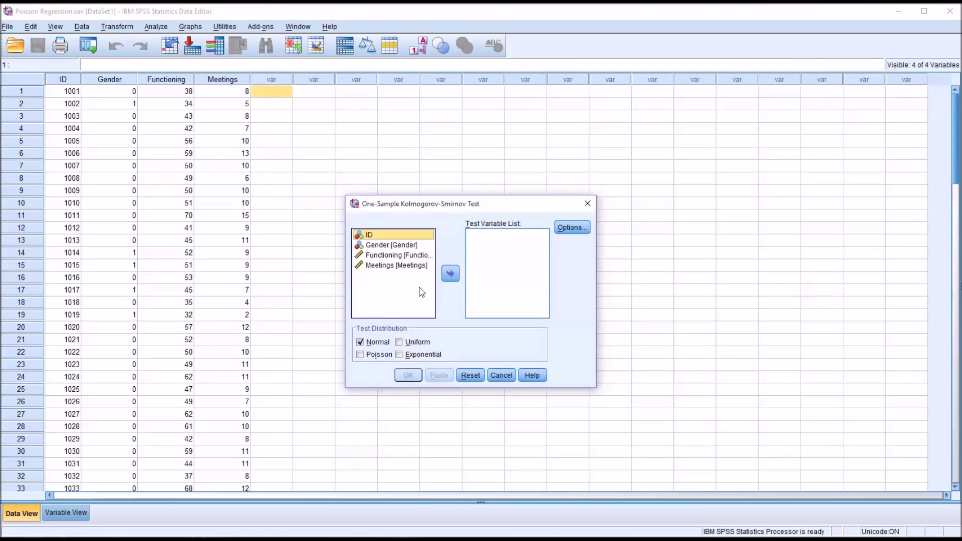
click(360, 343)
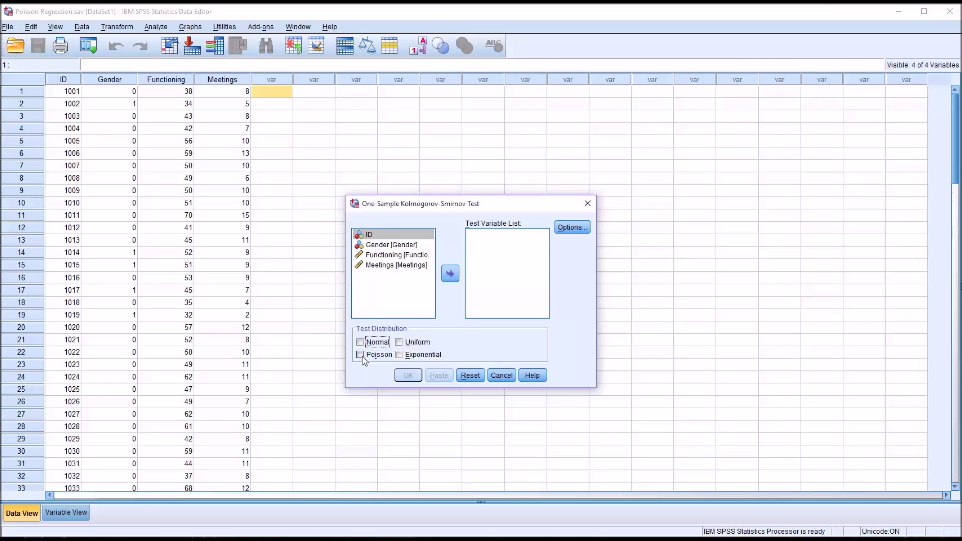
click(360, 355)
click(383, 265)
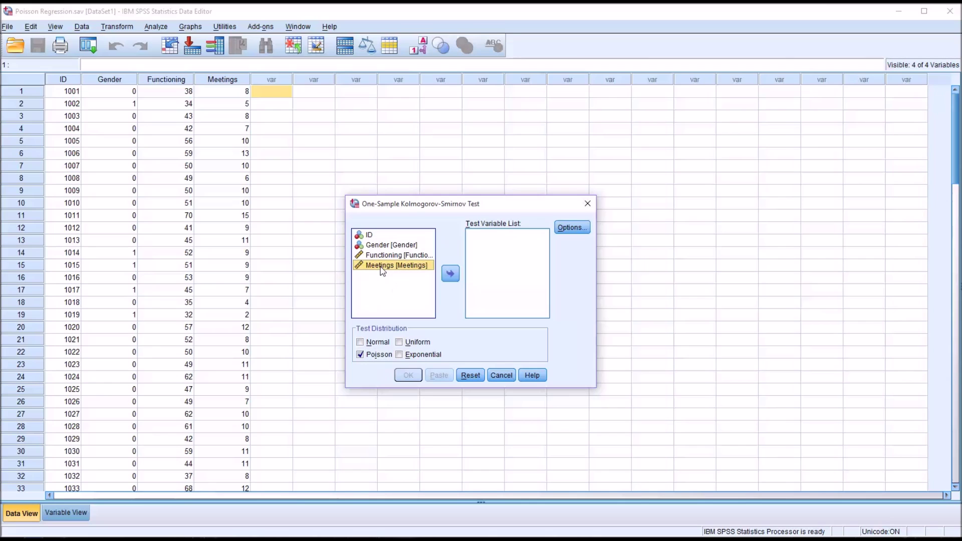
click(450, 274)
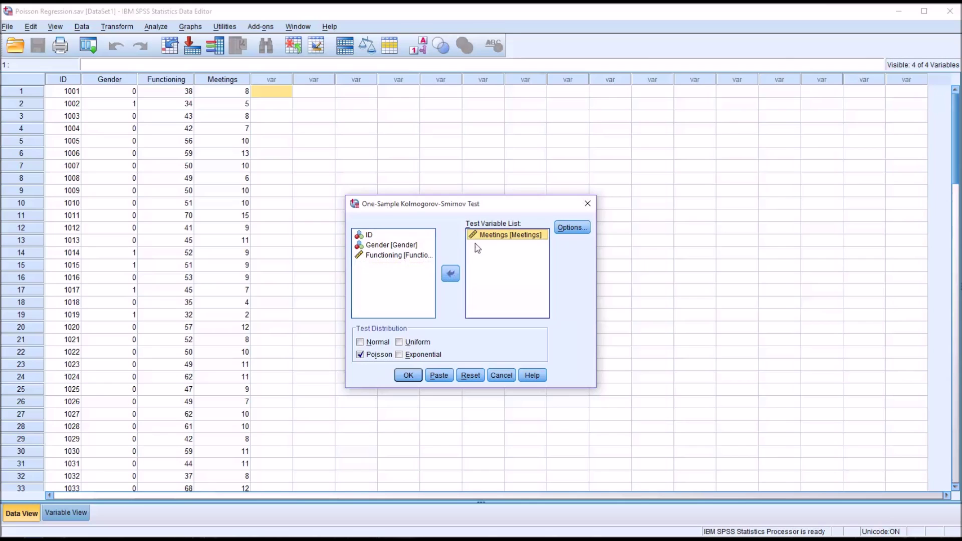
click(572, 229)
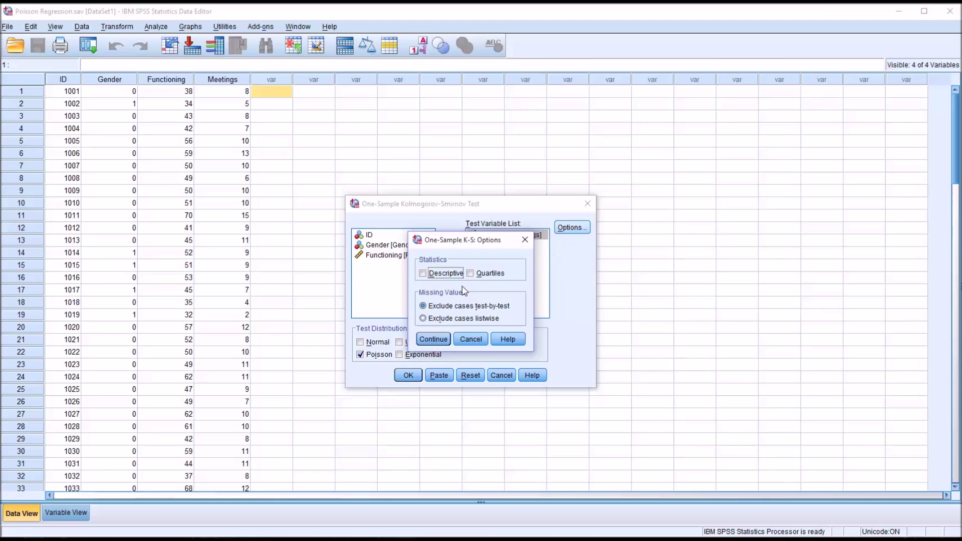
click(422, 273)
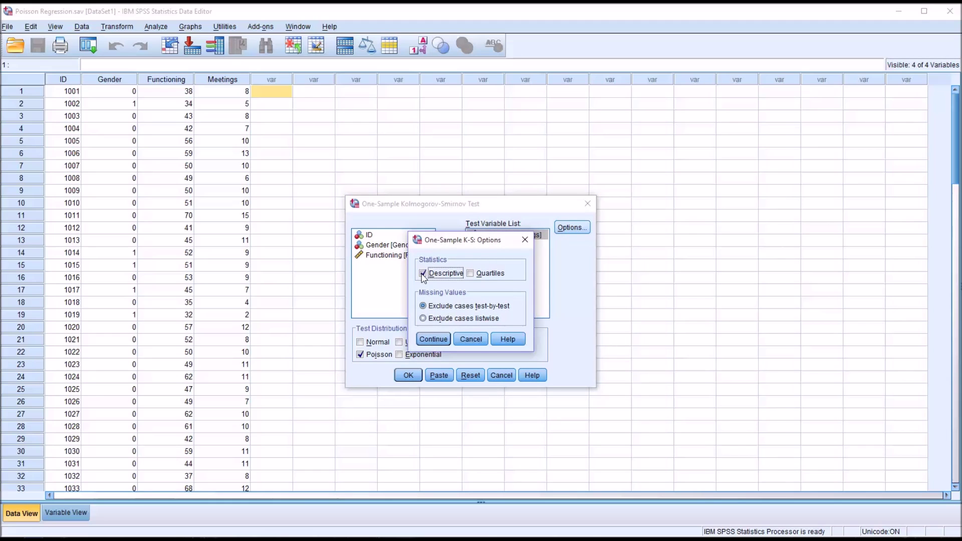
click(433, 340)
click(409, 375)
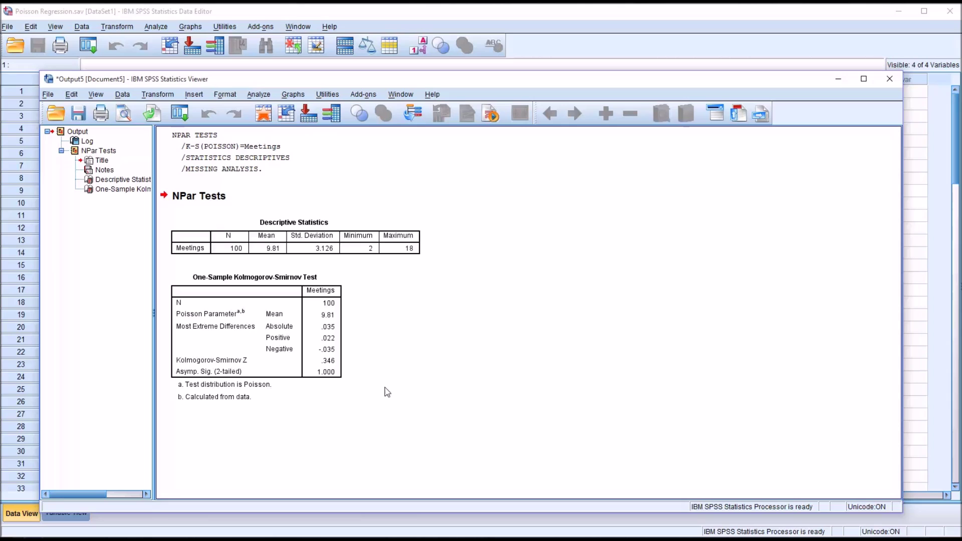
Examine the One-Sample Kolmogorov-Smirnov table: Meetings mean 9.81, Z .346, significance 1.000.
click(339, 394)
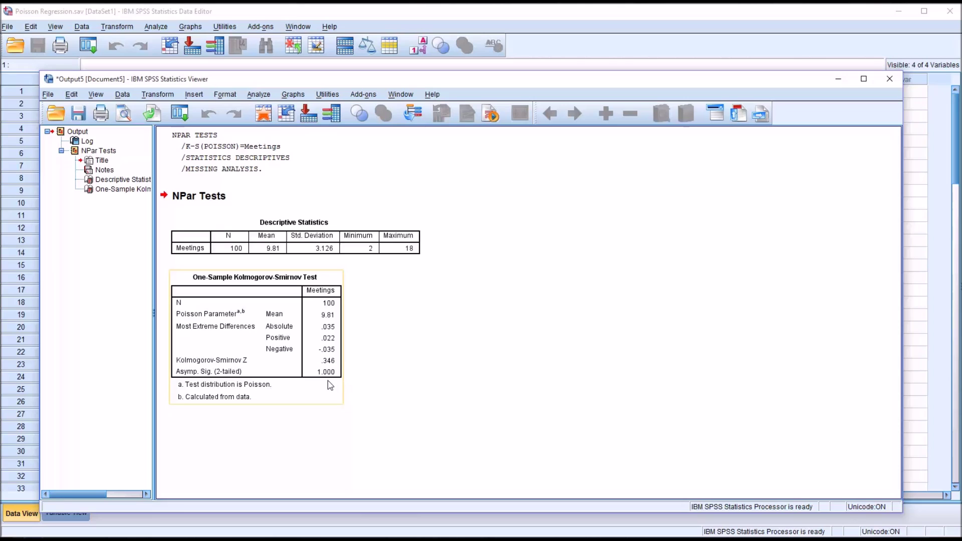
click(370, 383)
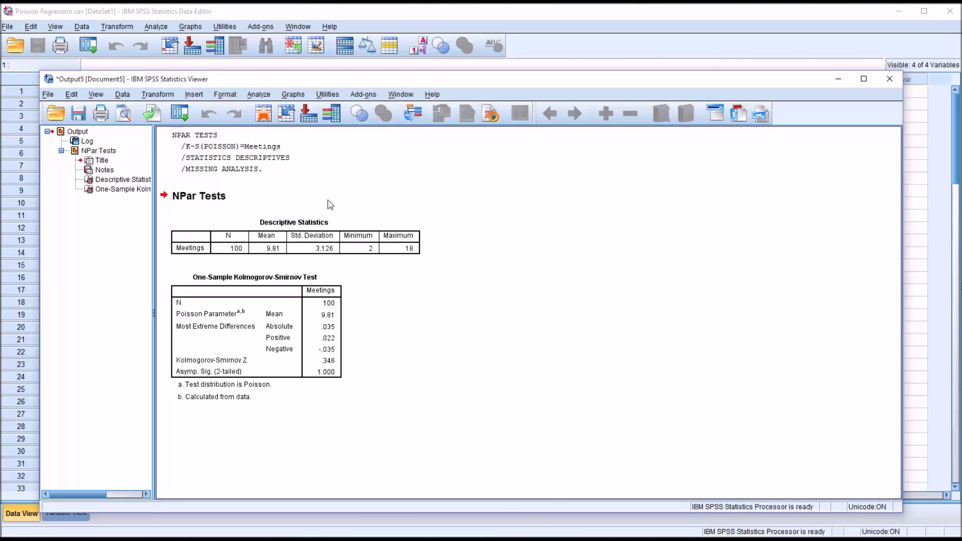
Run Descriptives on Meetings with std. deviation, minimum and maximum dropped and variance added.
click(254, 96)
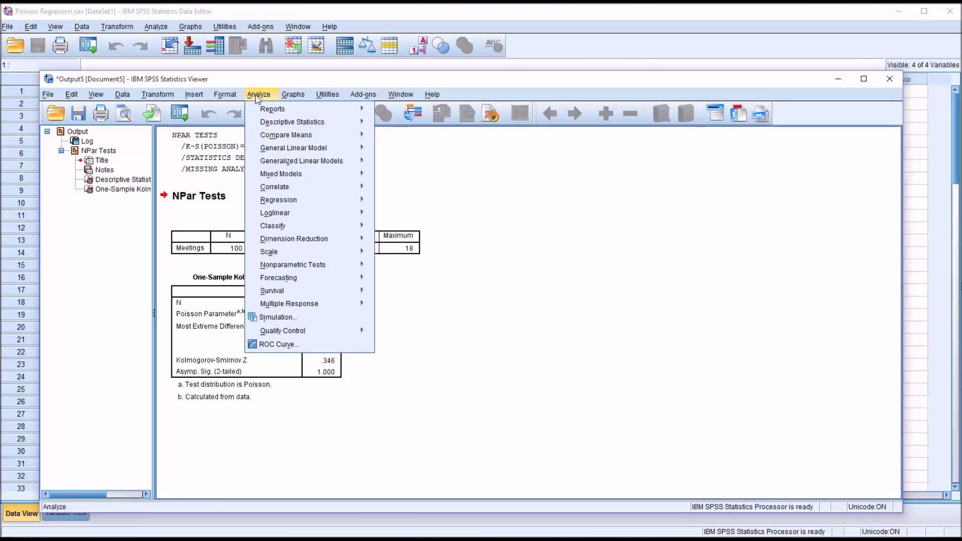
mouse_move(281, 124)
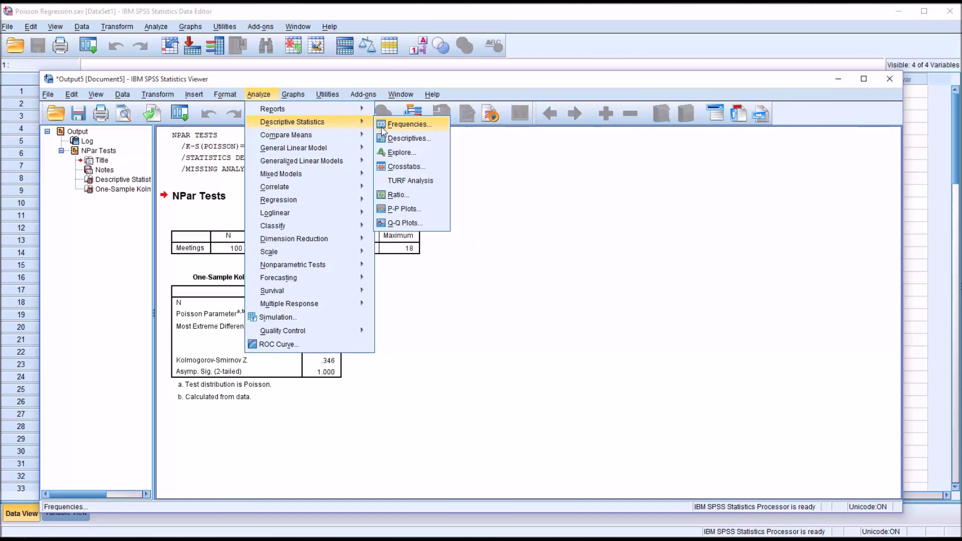
click(389, 139)
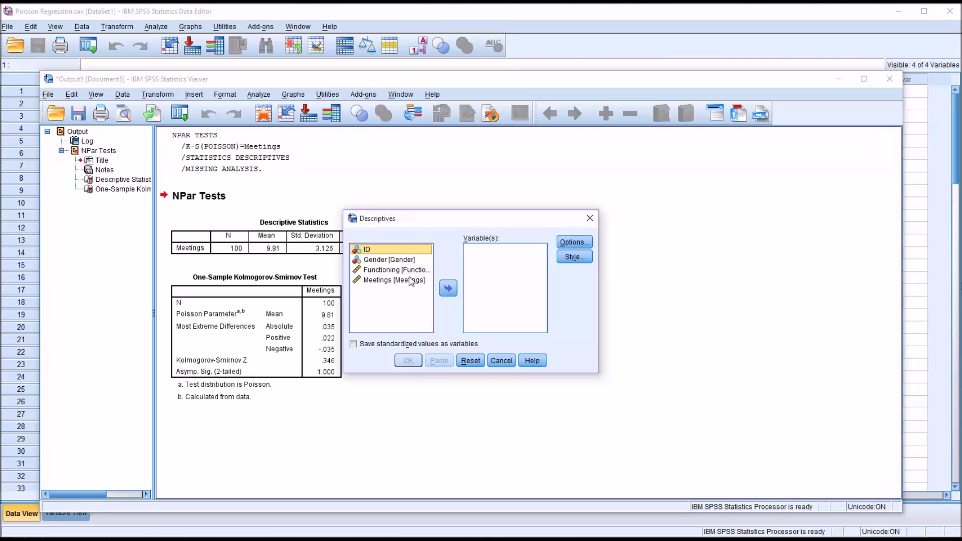
click(389, 280)
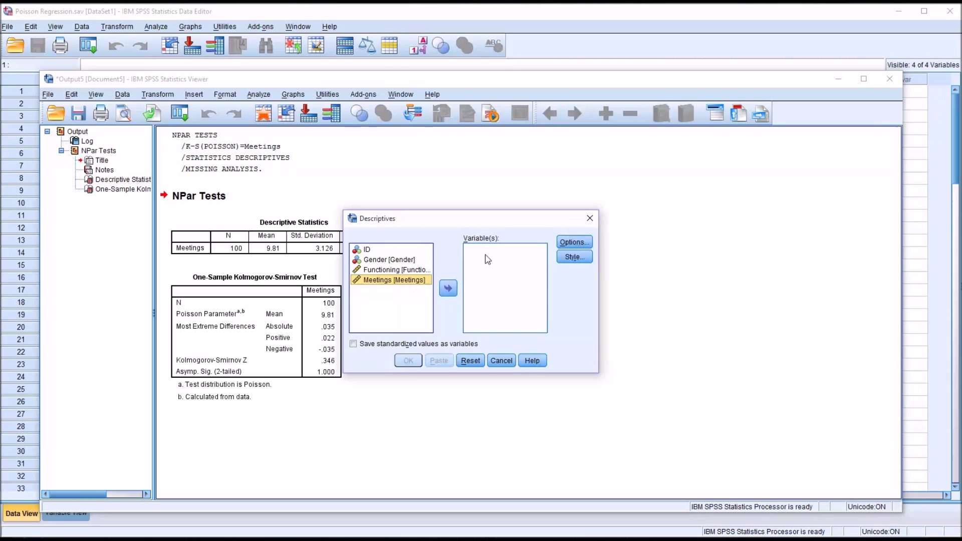
click(447, 289)
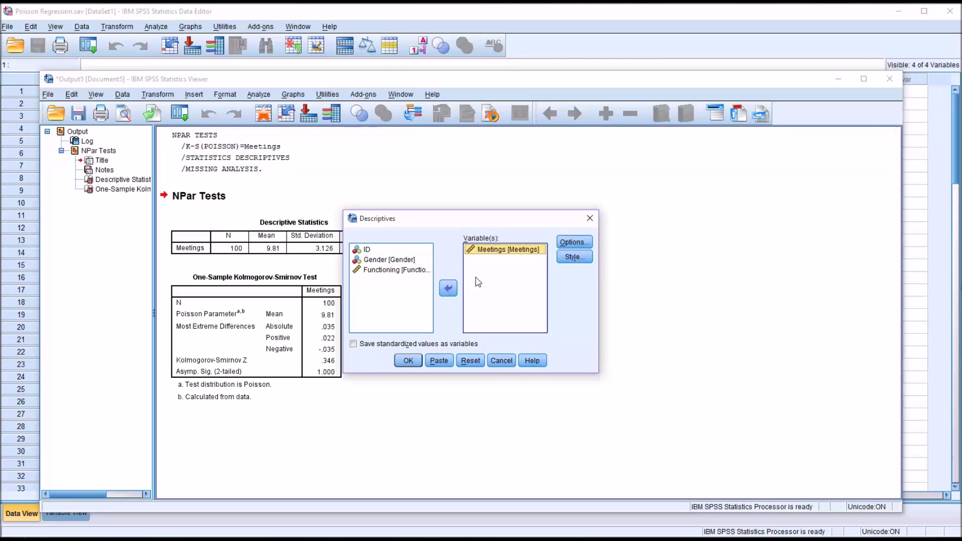
click(561, 244)
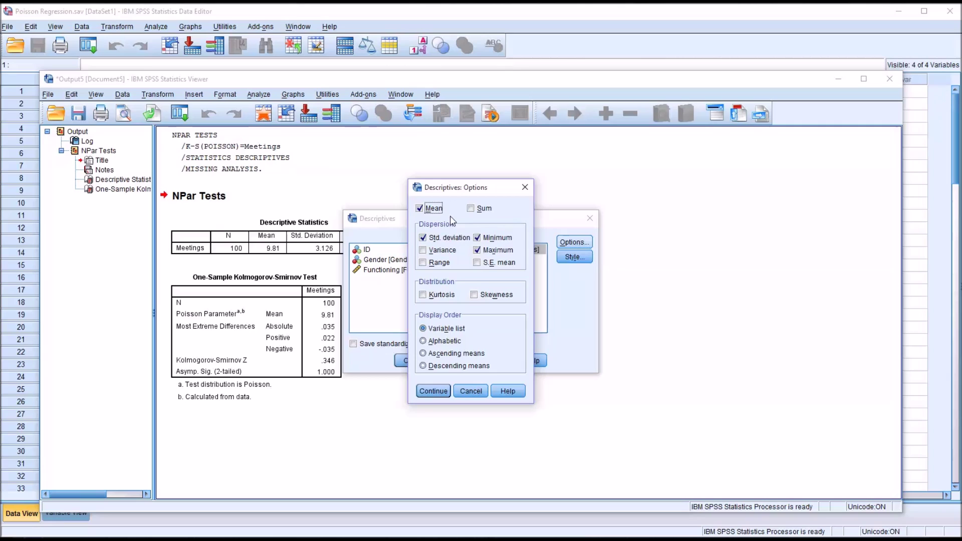
click(423, 238)
click(476, 237)
click(477, 250)
click(424, 250)
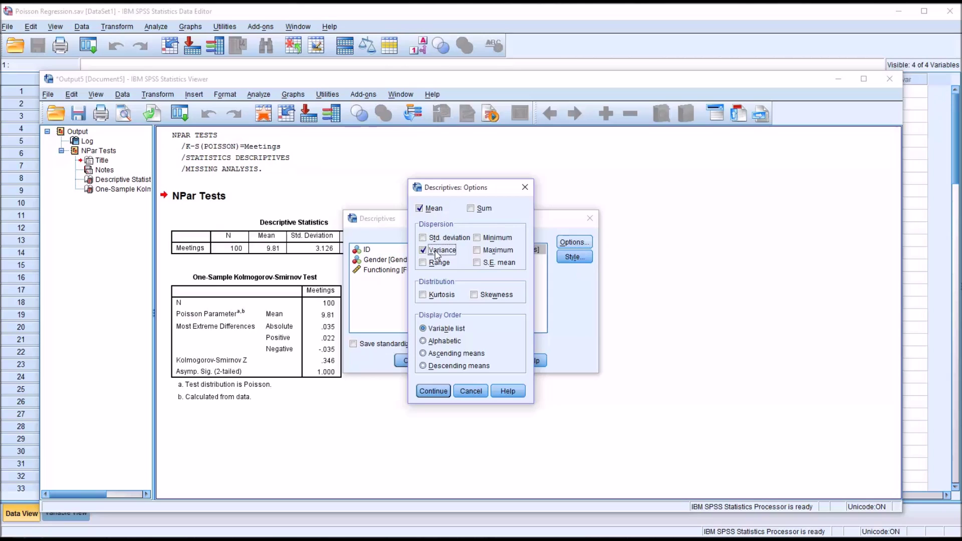
click(434, 392)
click(408, 360)
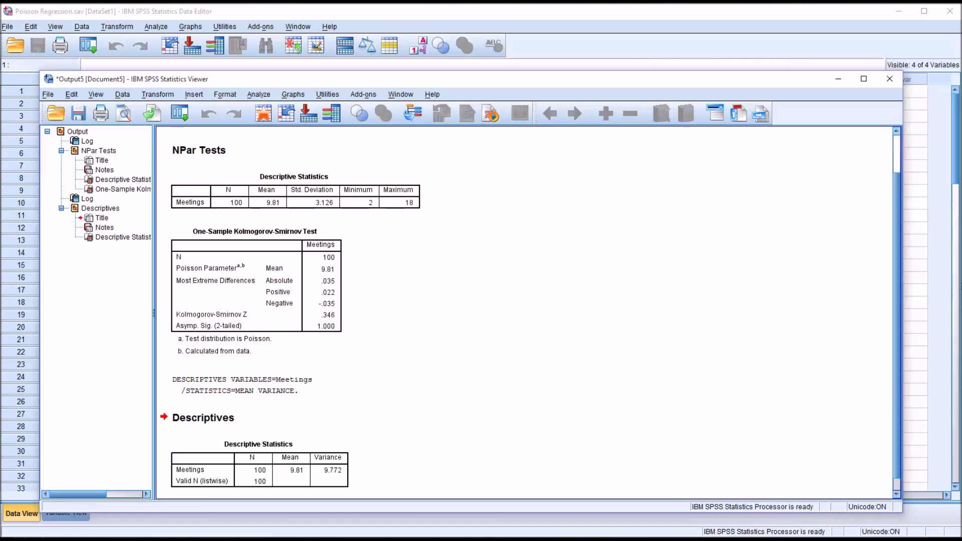
click(396, 19)
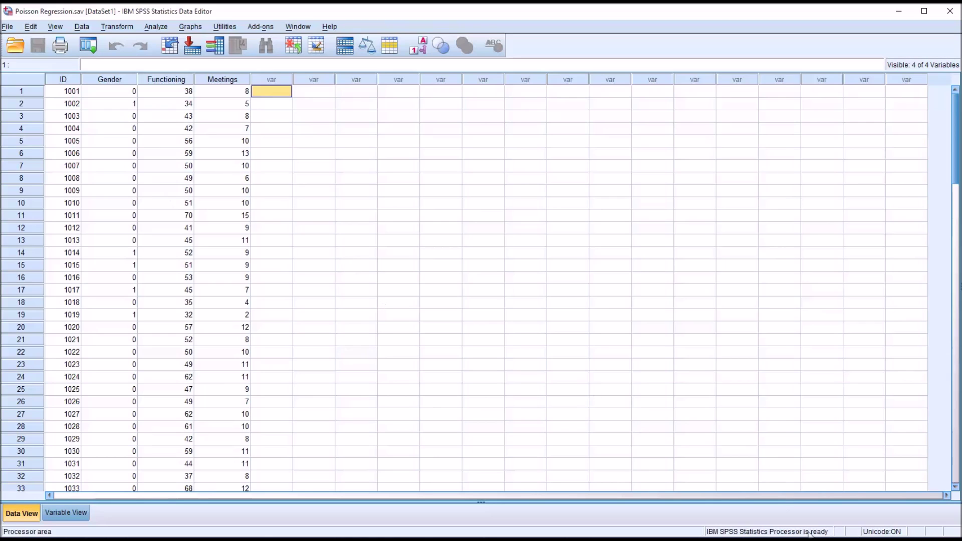
Show the Generalized Linear Models submenu under Analyze.
click(159, 29)
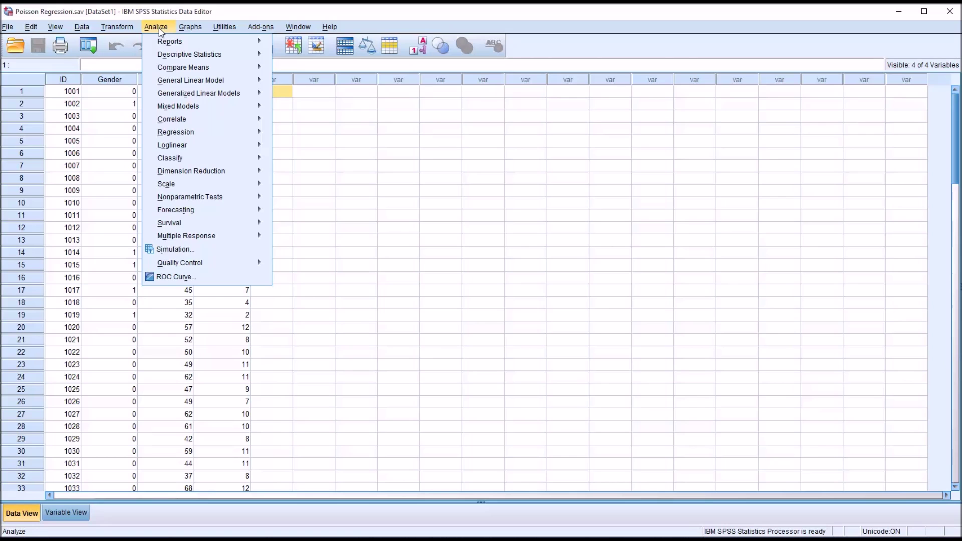
mouse_move(181, 137)
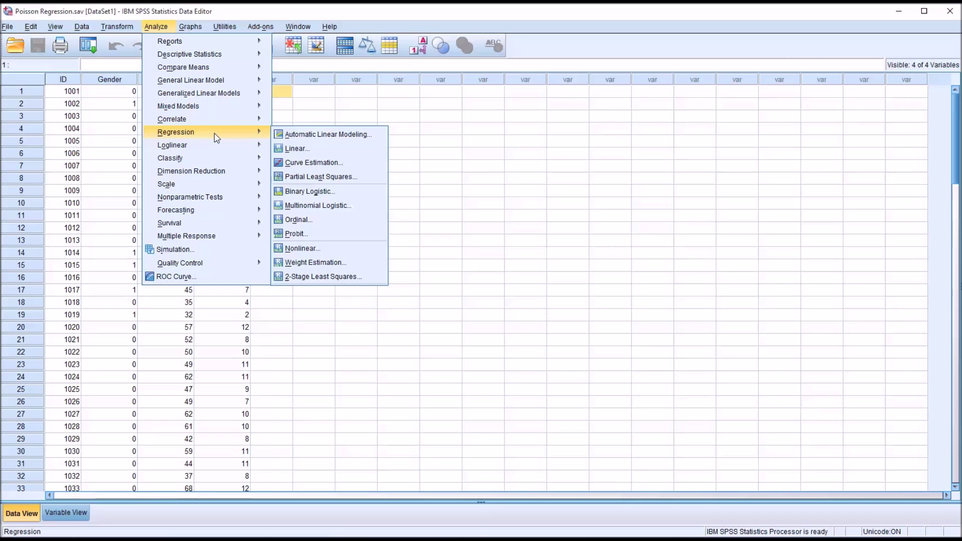
mouse_move(218, 101)
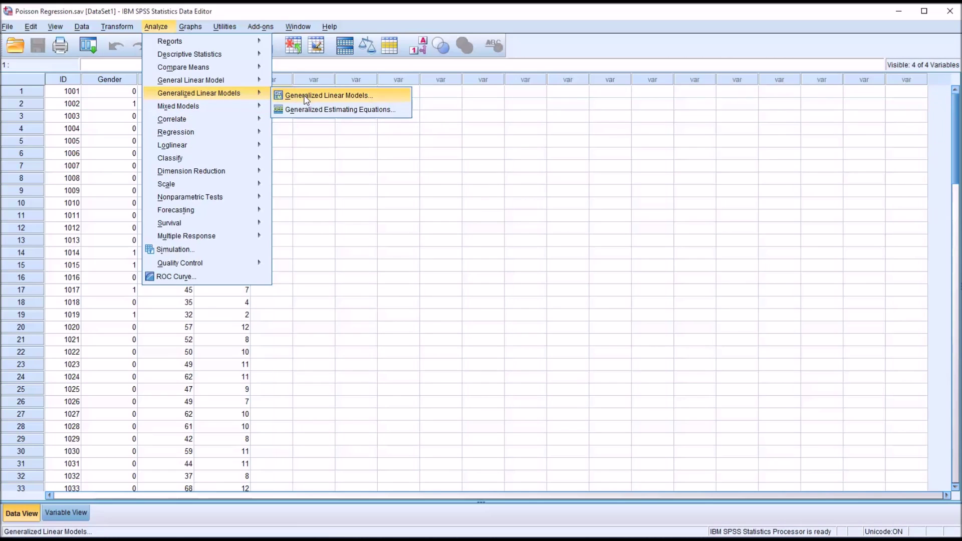
Start Generalized Linear Models and choose the Poisson loglinear model type.
click(344, 96)
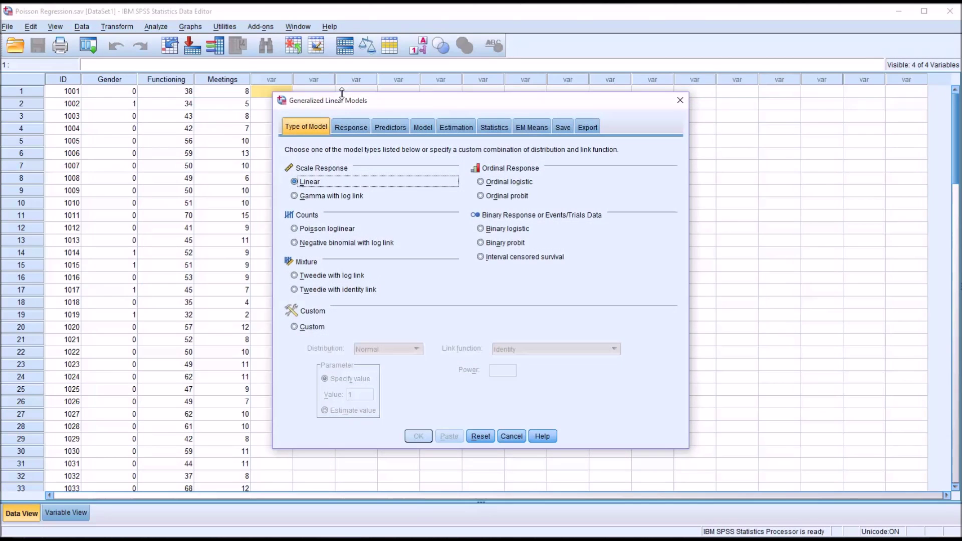
click(351, 127)
click(390, 126)
click(418, 128)
click(449, 128)
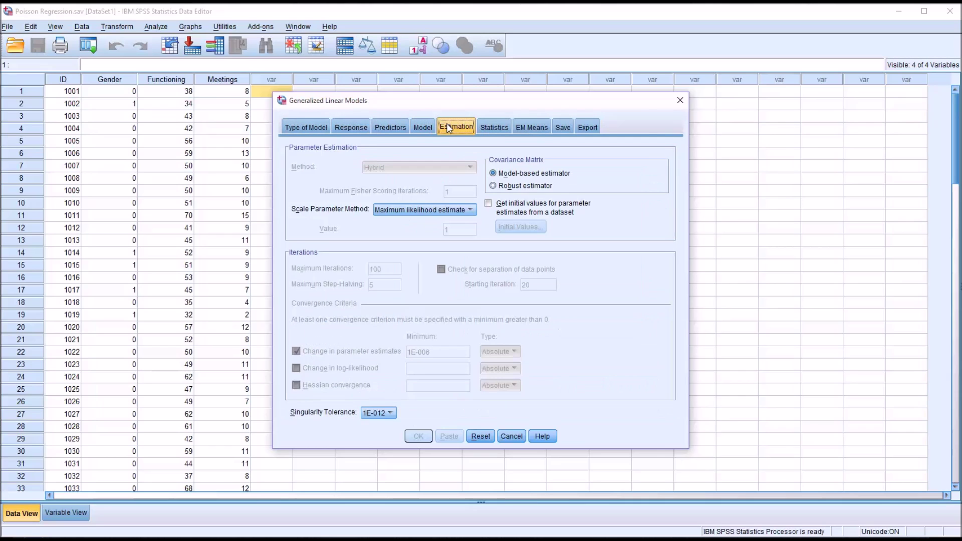
click(307, 127)
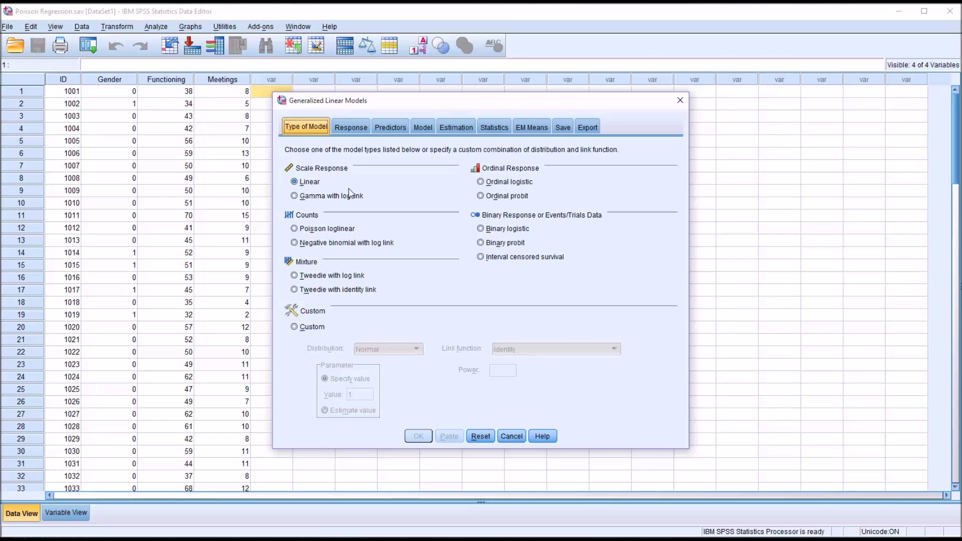
click(294, 230)
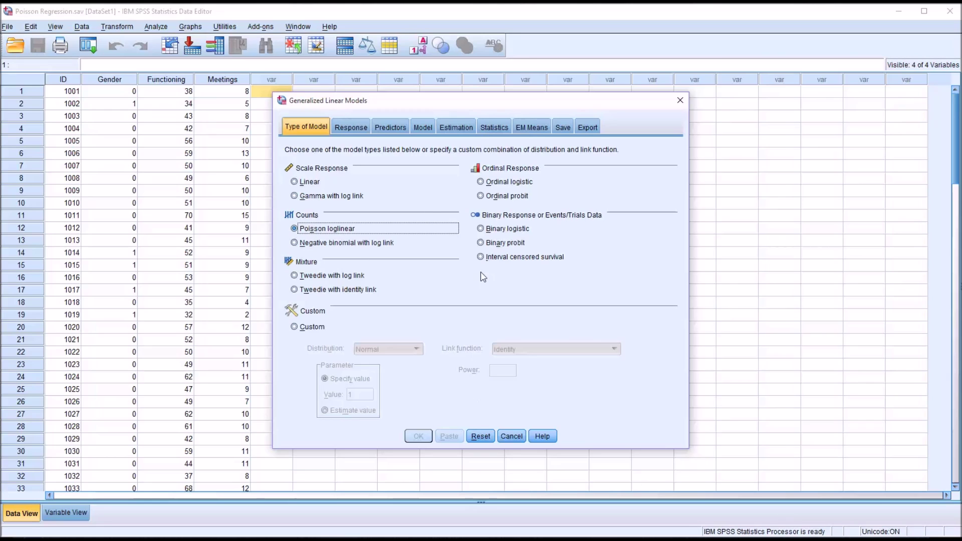
Make Meetings the dependent variable on the Response tab.
click(354, 128)
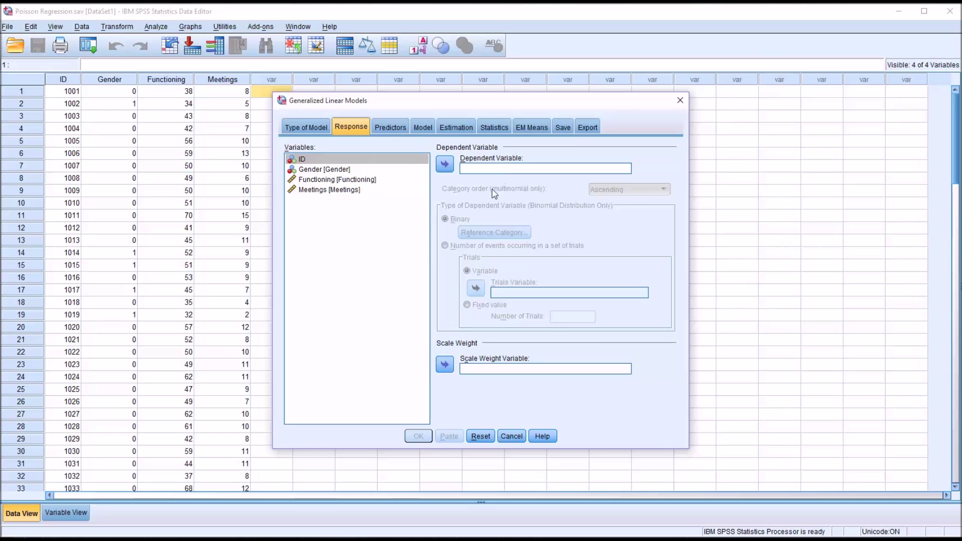
click(315, 192)
click(444, 164)
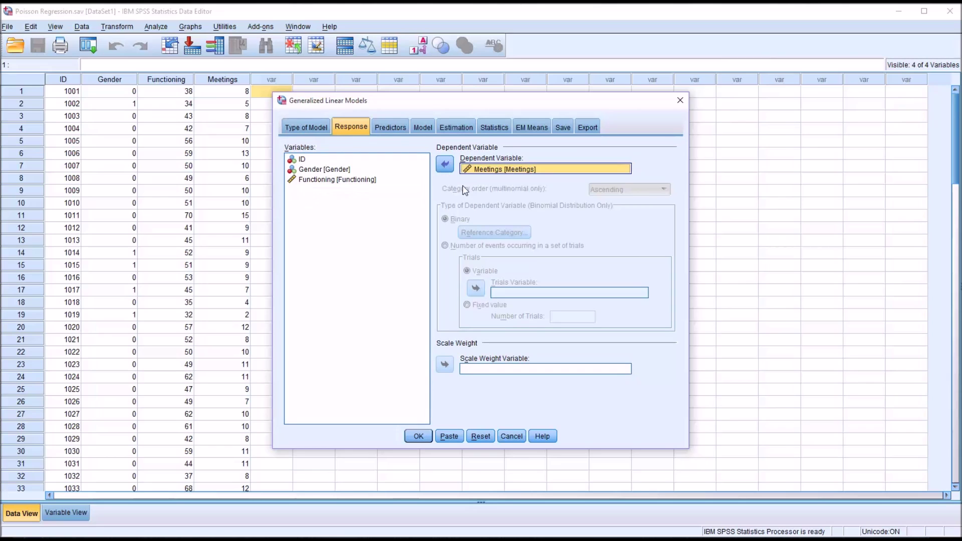
click(390, 128)
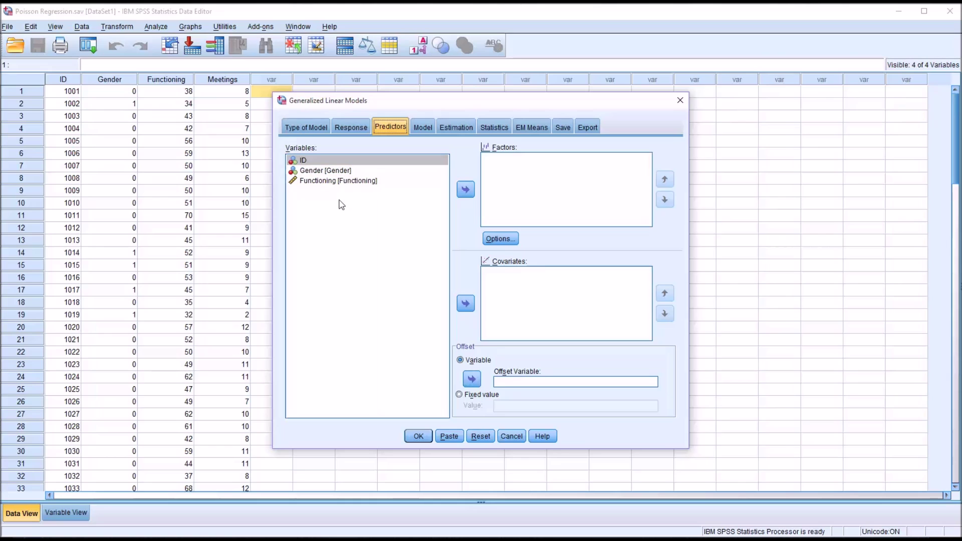
Move Gender into Factors and Functioning into Covariates.
click(335, 171)
click(465, 190)
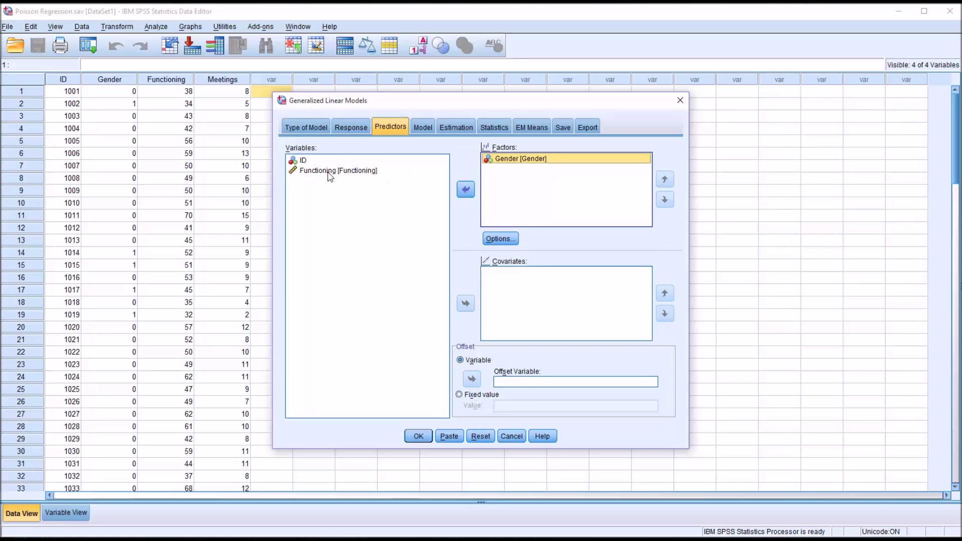
click(328, 172)
click(465, 303)
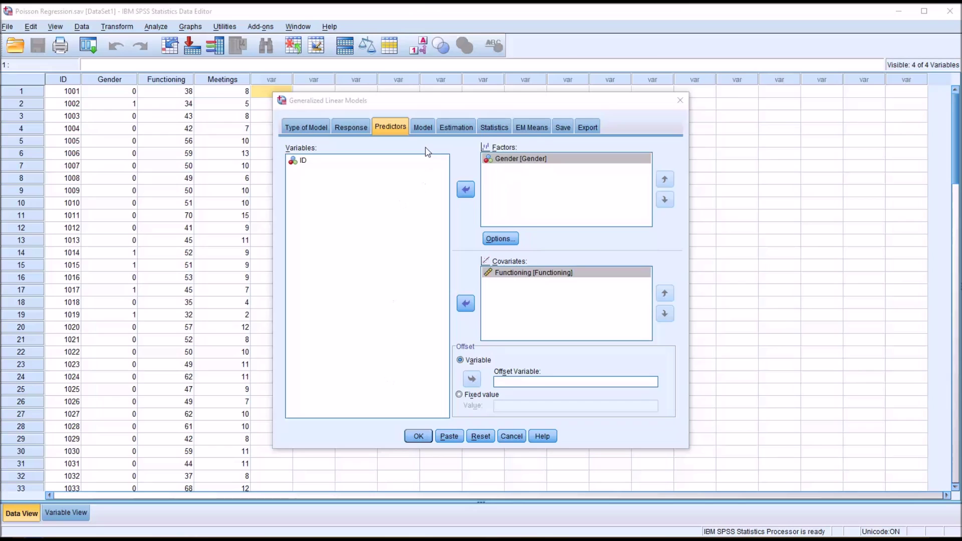
Drag Gender and Functioning into the Model box as main effects.
click(423, 127)
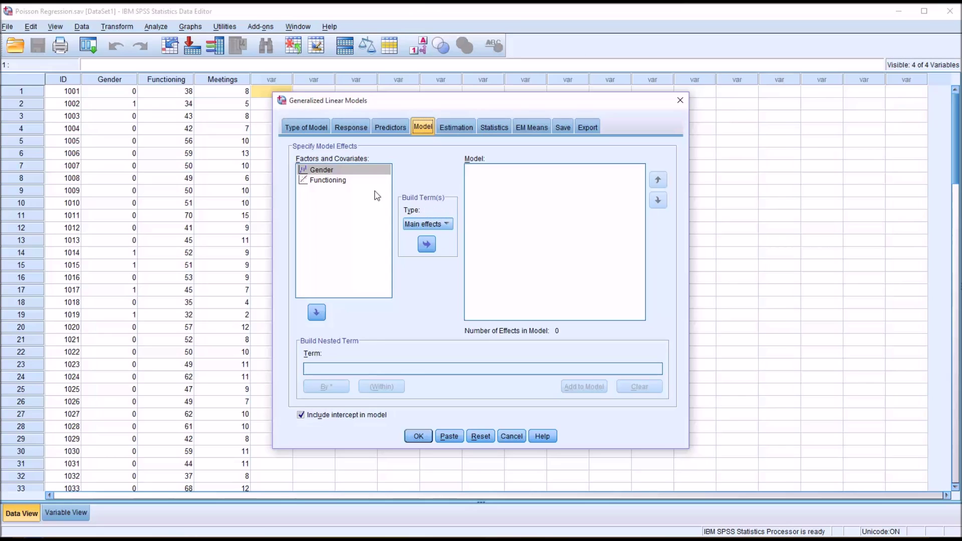
drag(328, 174, 491, 178)
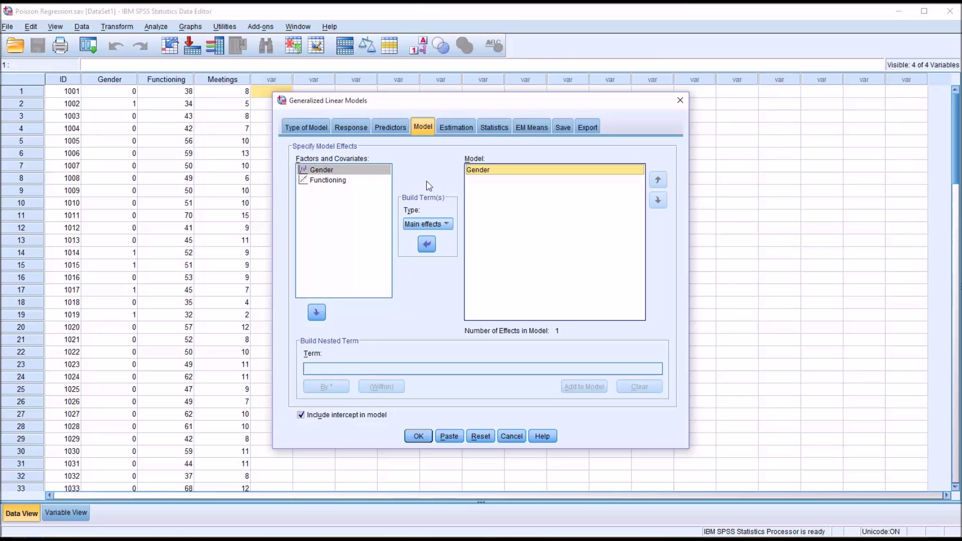
drag(330, 181, 479, 192)
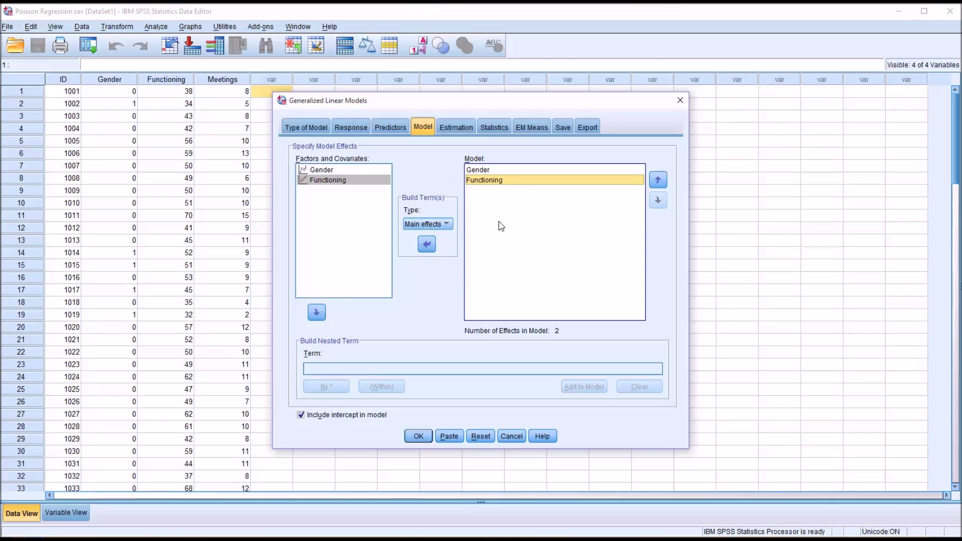
click(455, 130)
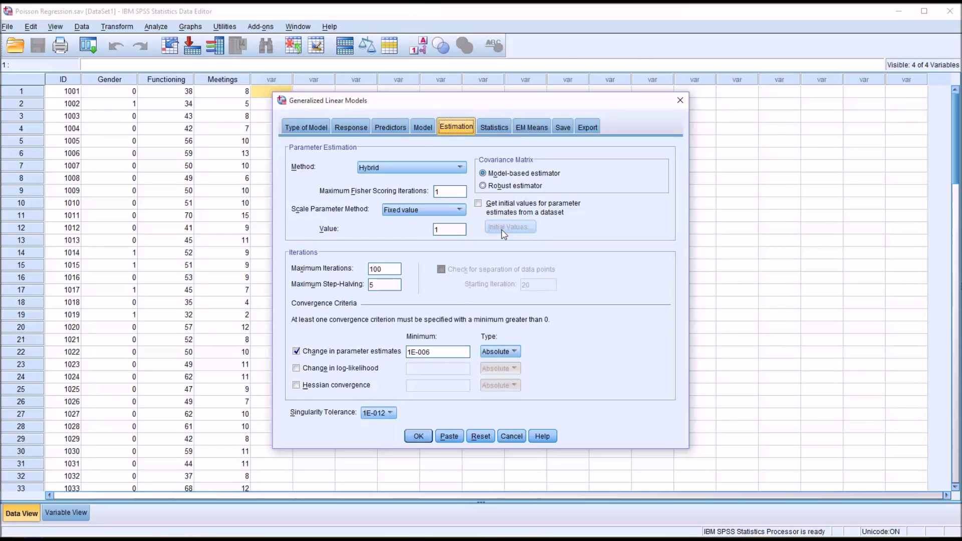
Tick 'Include exponential parameter estimates' and run the Poisson regression.
click(490, 129)
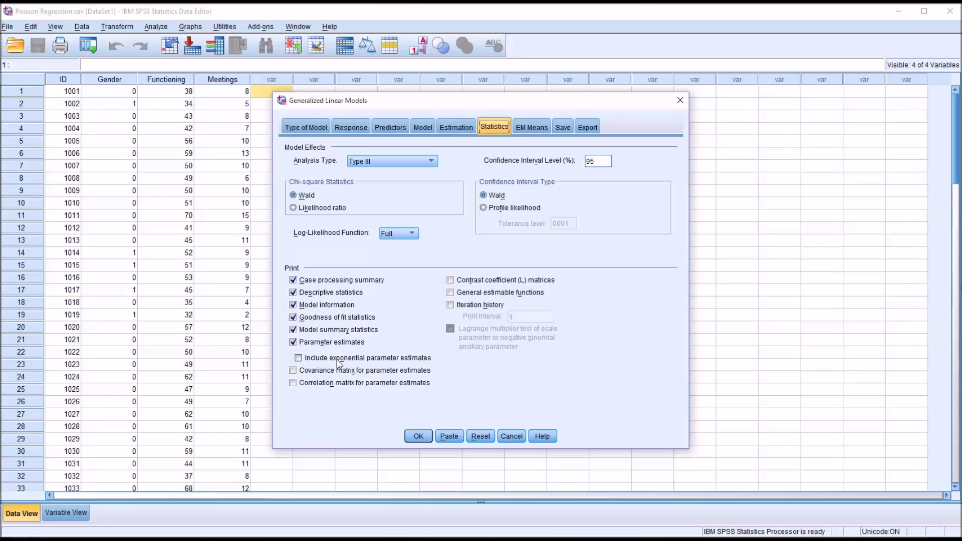
click(299, 359)
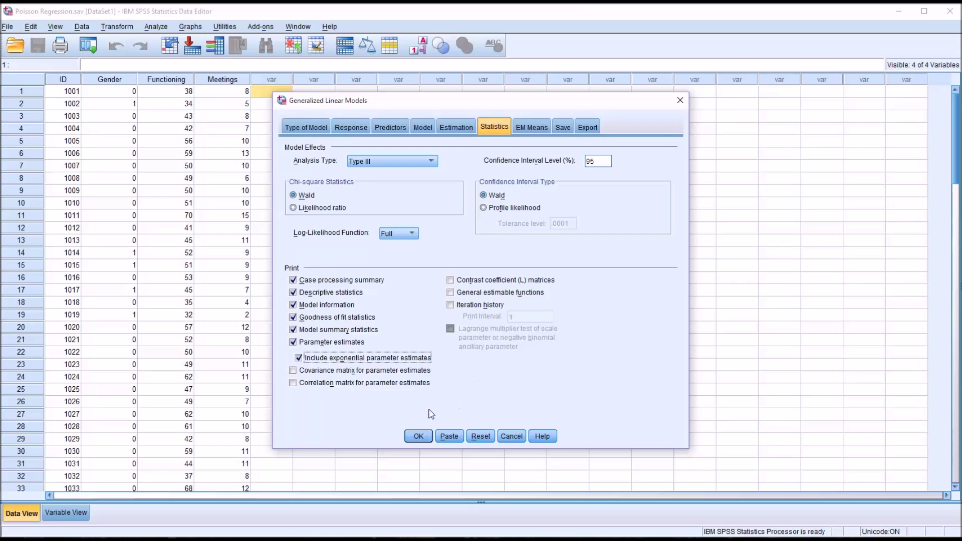
click(416, 437)
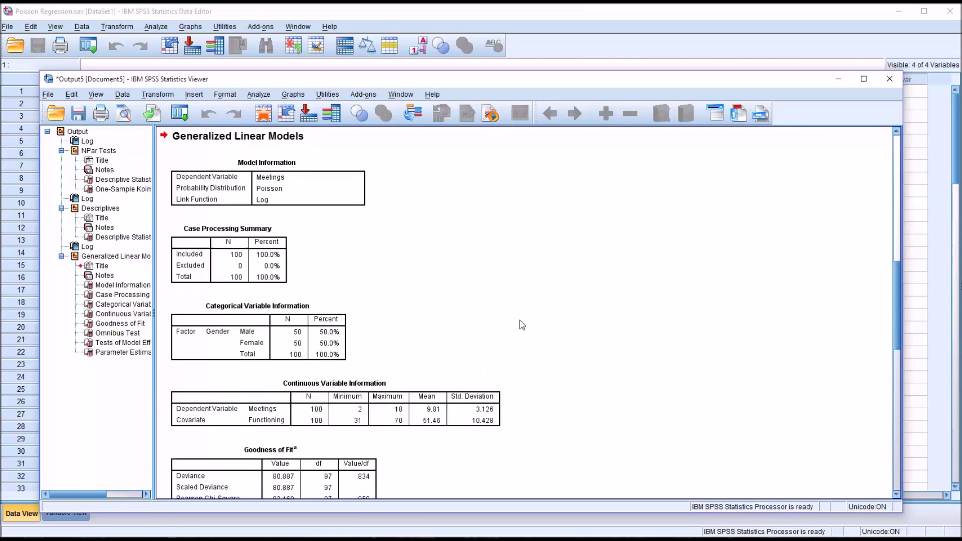
Inspect the Model Information table, then bring the Goodness of Fit table into view.
click(333, 188)
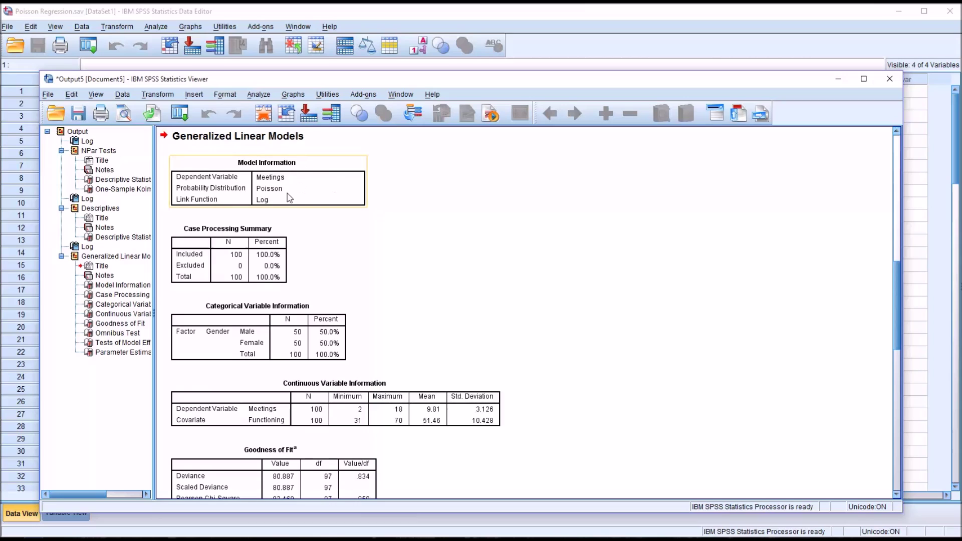
click(399, 201)
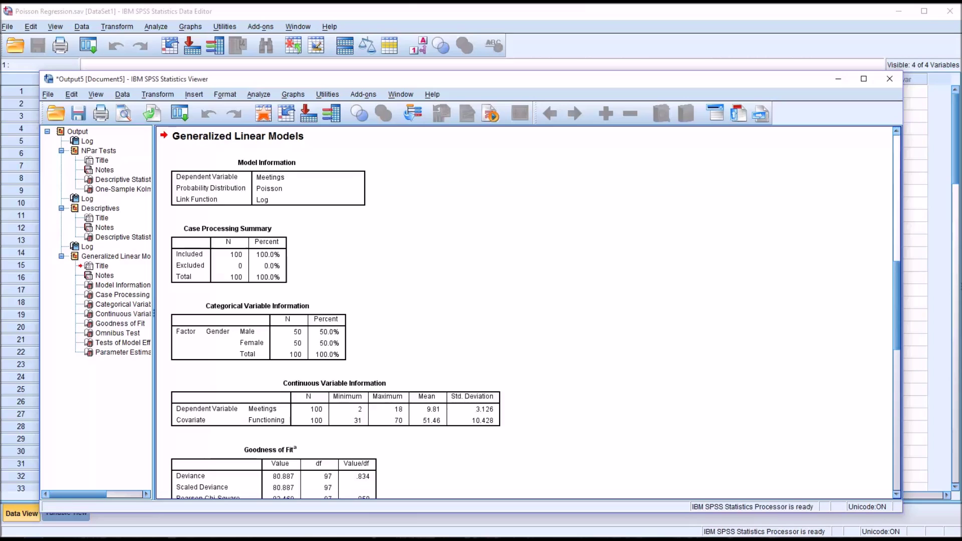
click(311, 198)
click(897, 494)
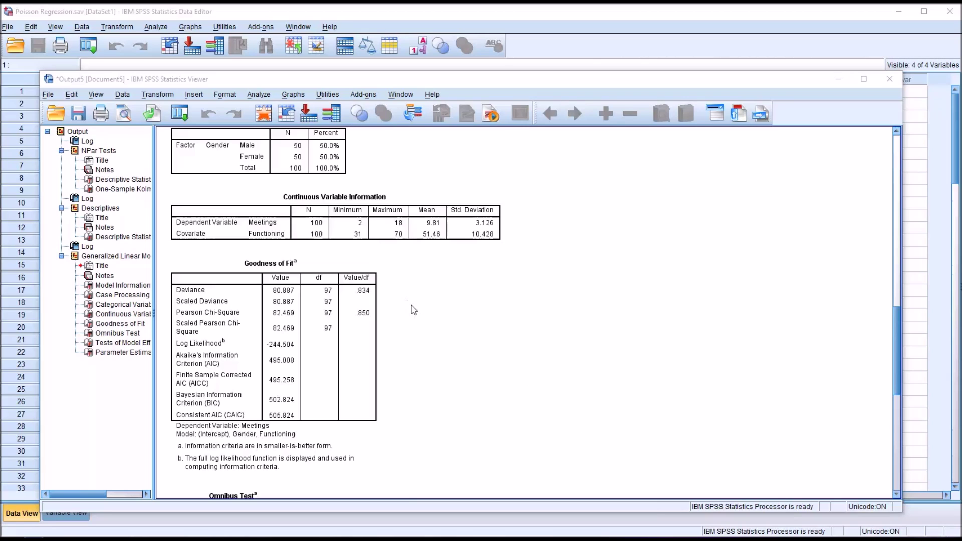
Examine Goodness of Fit: log likelihood -244.504, AIC 495.008, BIC 502.824.
click(359, 299)
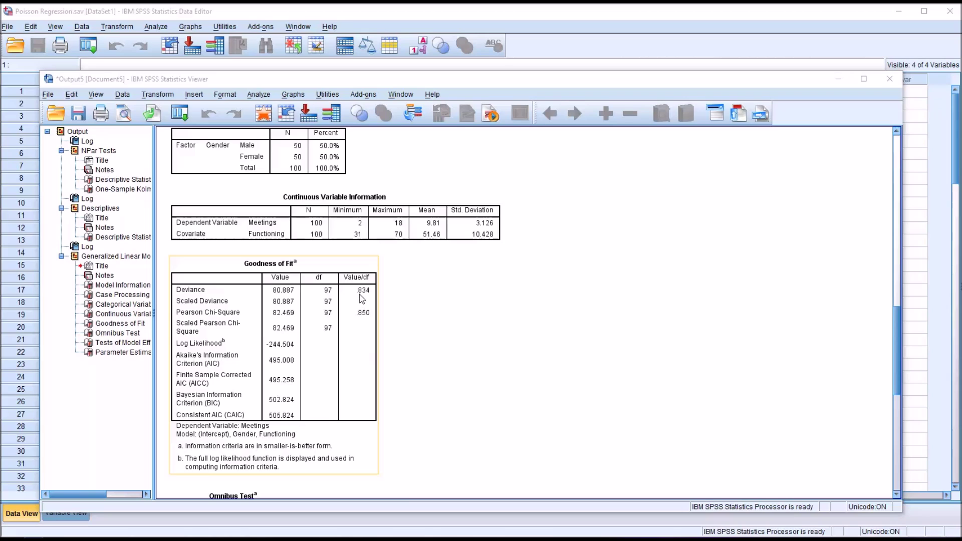
click(384, 295)
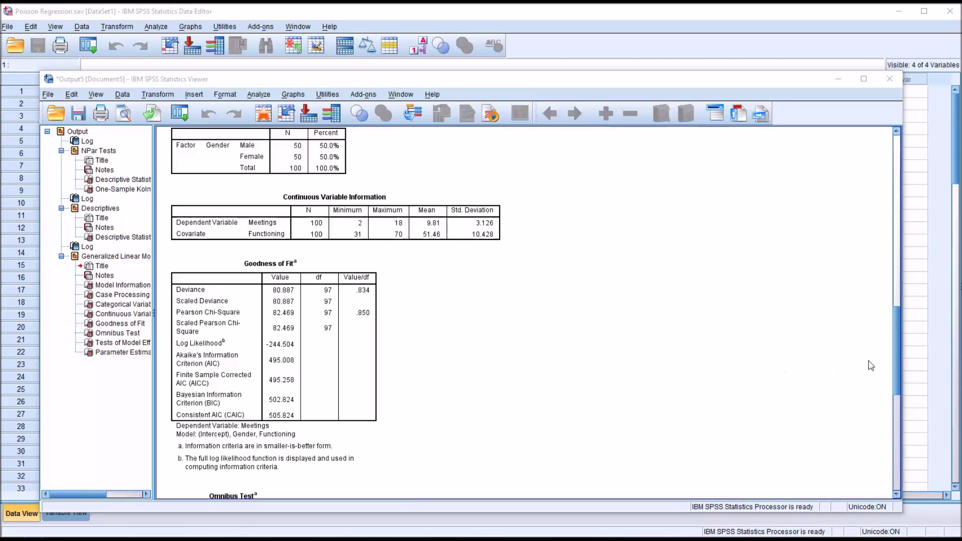
Scroll the Viewer to the Omnibus Test, Tests of Model Effects and Parameter Estimates tables.
drag(895, 353, 894, 432)
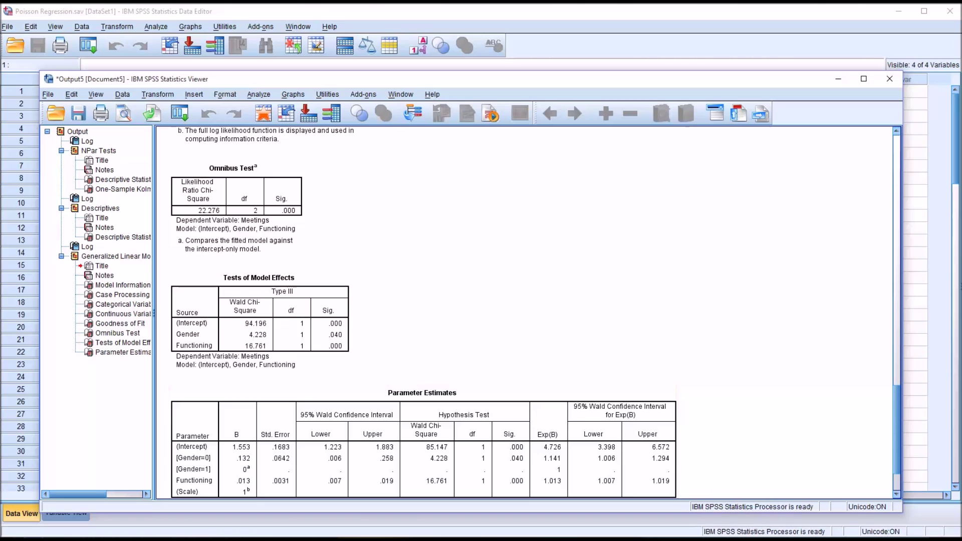
drag(891, 414, 894, 433)
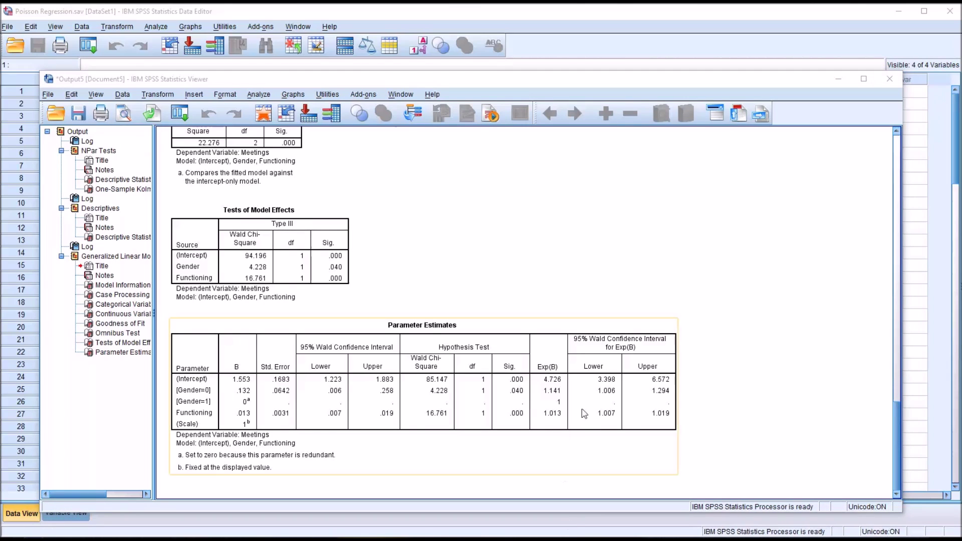
click(720, 292)
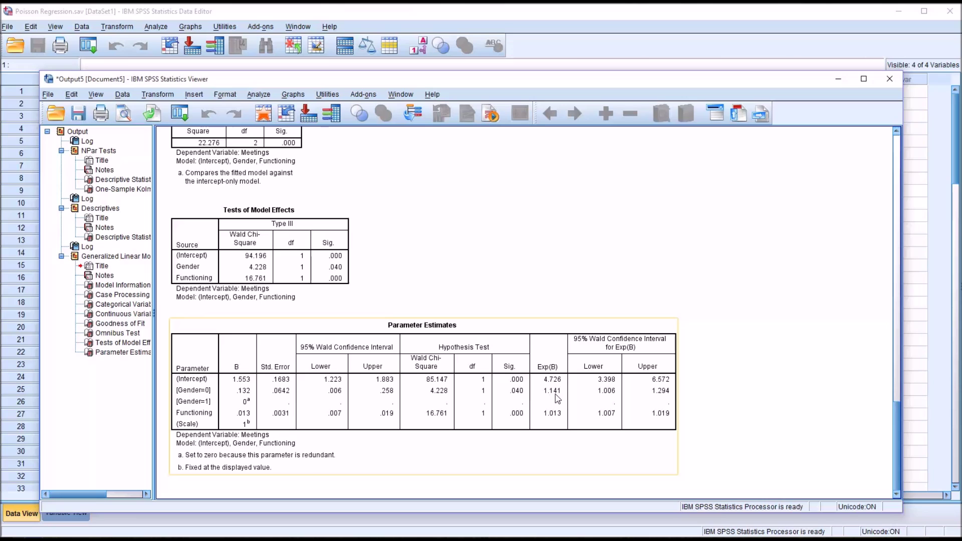
click(701, 471)
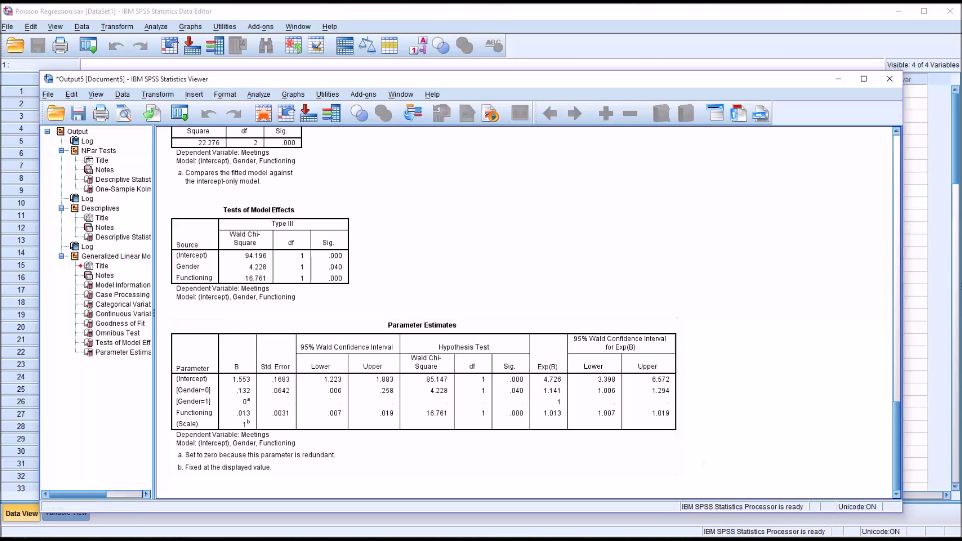
click(605, 437)
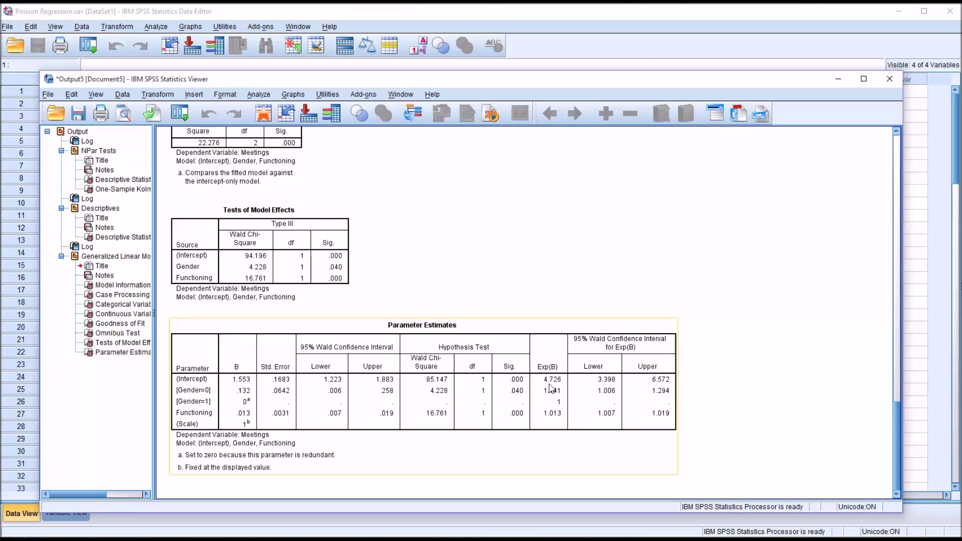
click(711, 487)
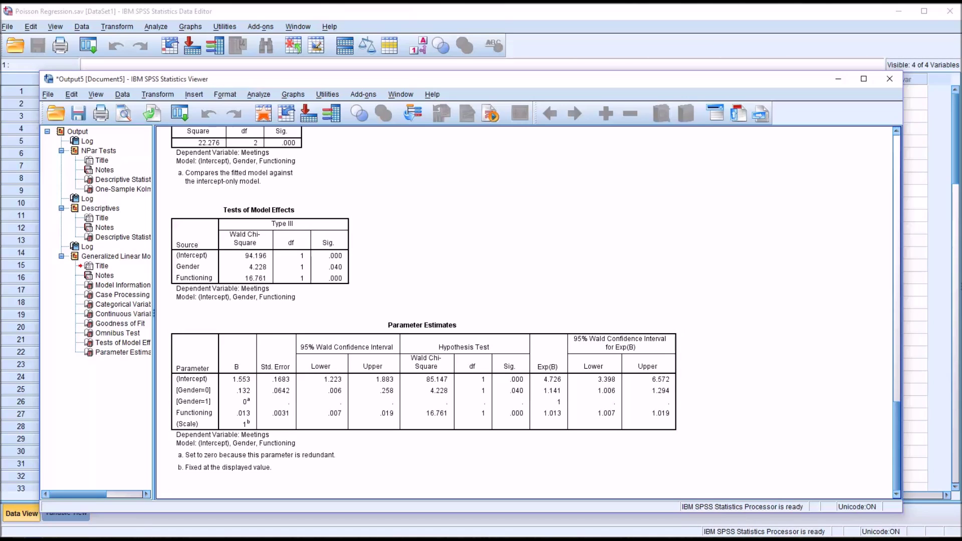
click(567, 444)
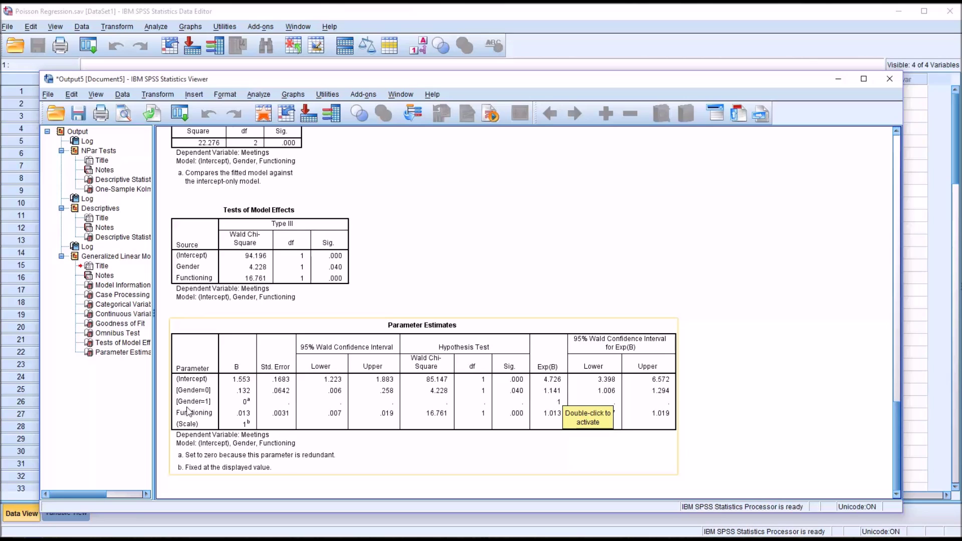
click(825, 471)
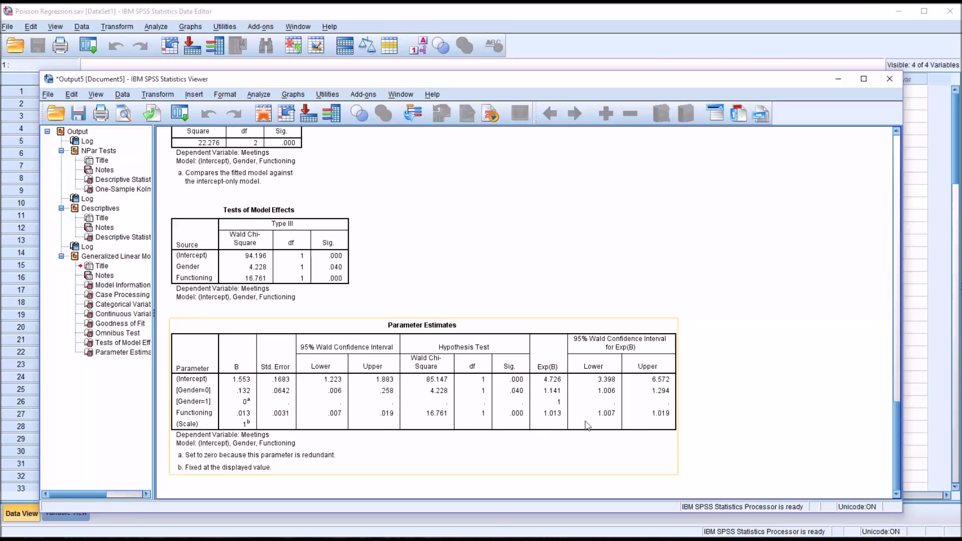
click(684, 433)
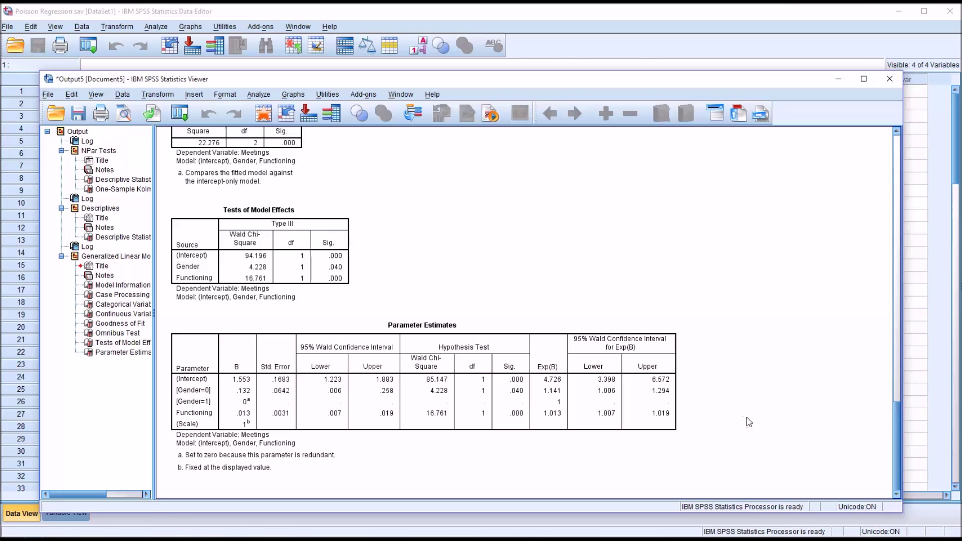
click(671, 472)
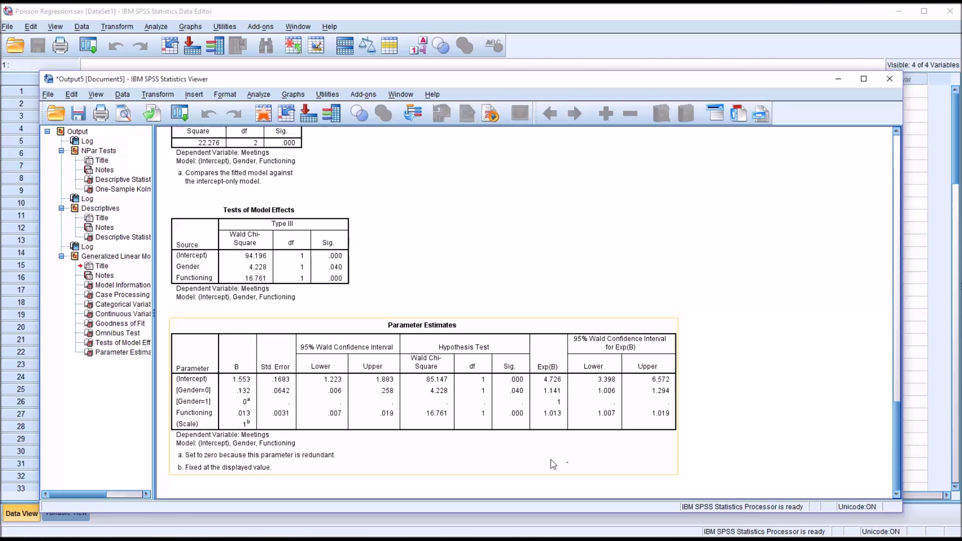